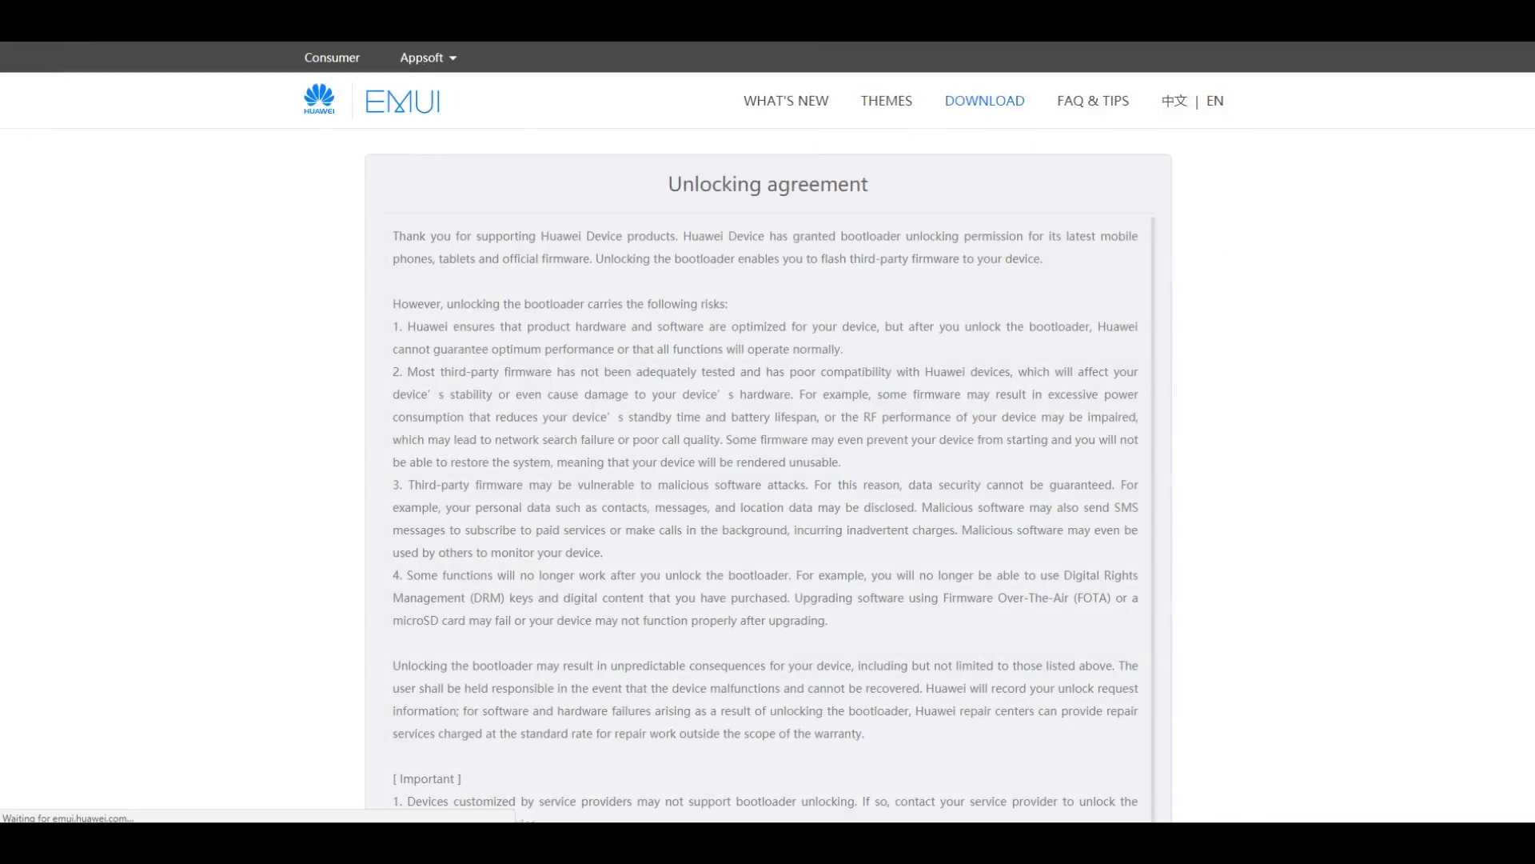
- Scroll through the unlocking agreement and continue to the unlock-password application form
scroll(421, 391, "down", 2)
scroll(403, 513, "down", 4)
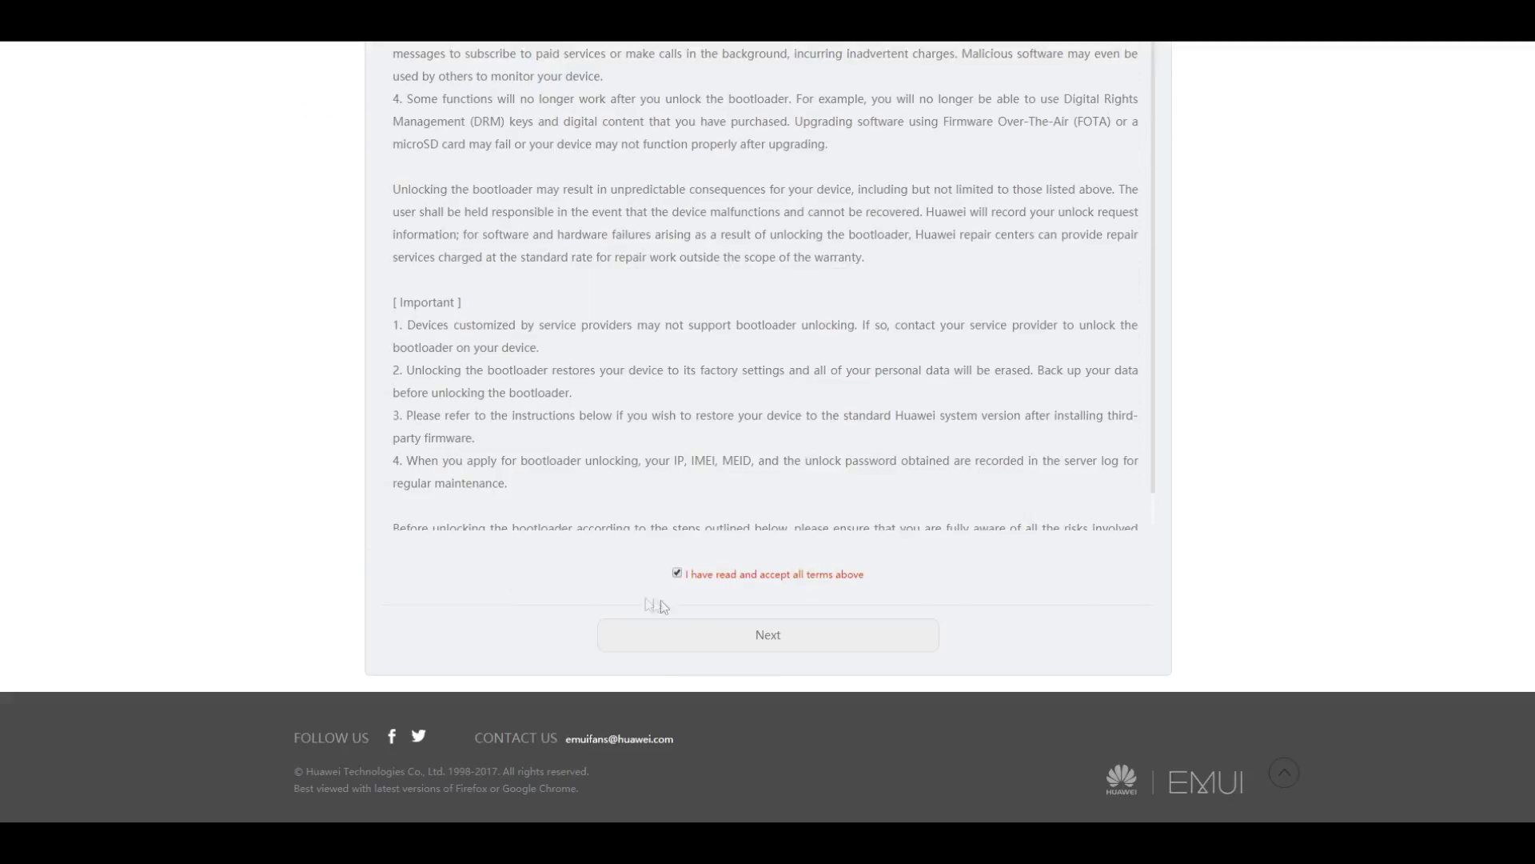
left_click(706, 637)
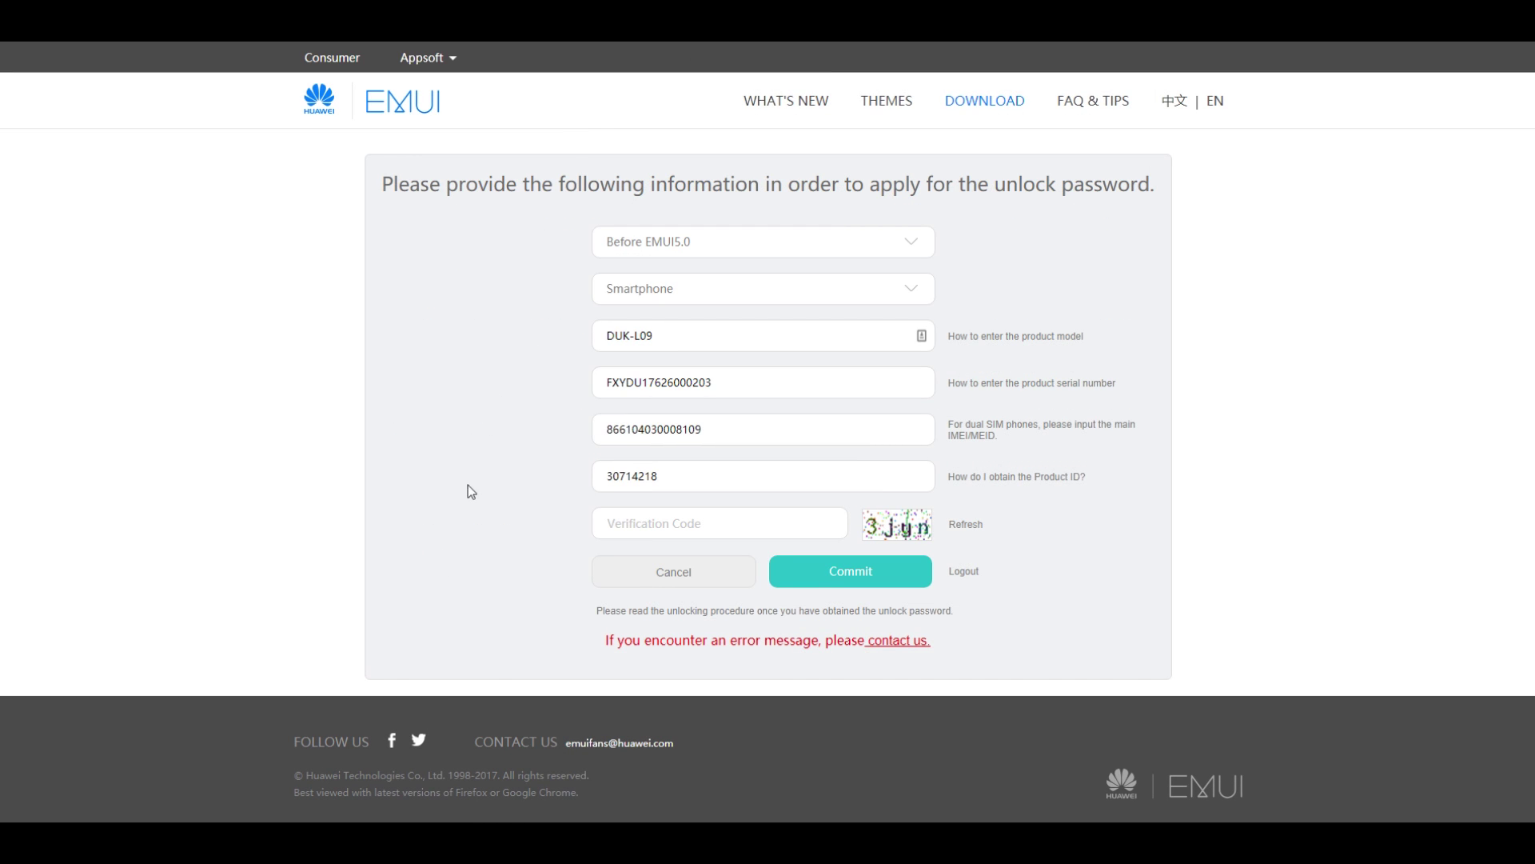
- Enter the verification code, replacing the first entry, and commit the unlock-password request
left_click(658, 525)
type("3")
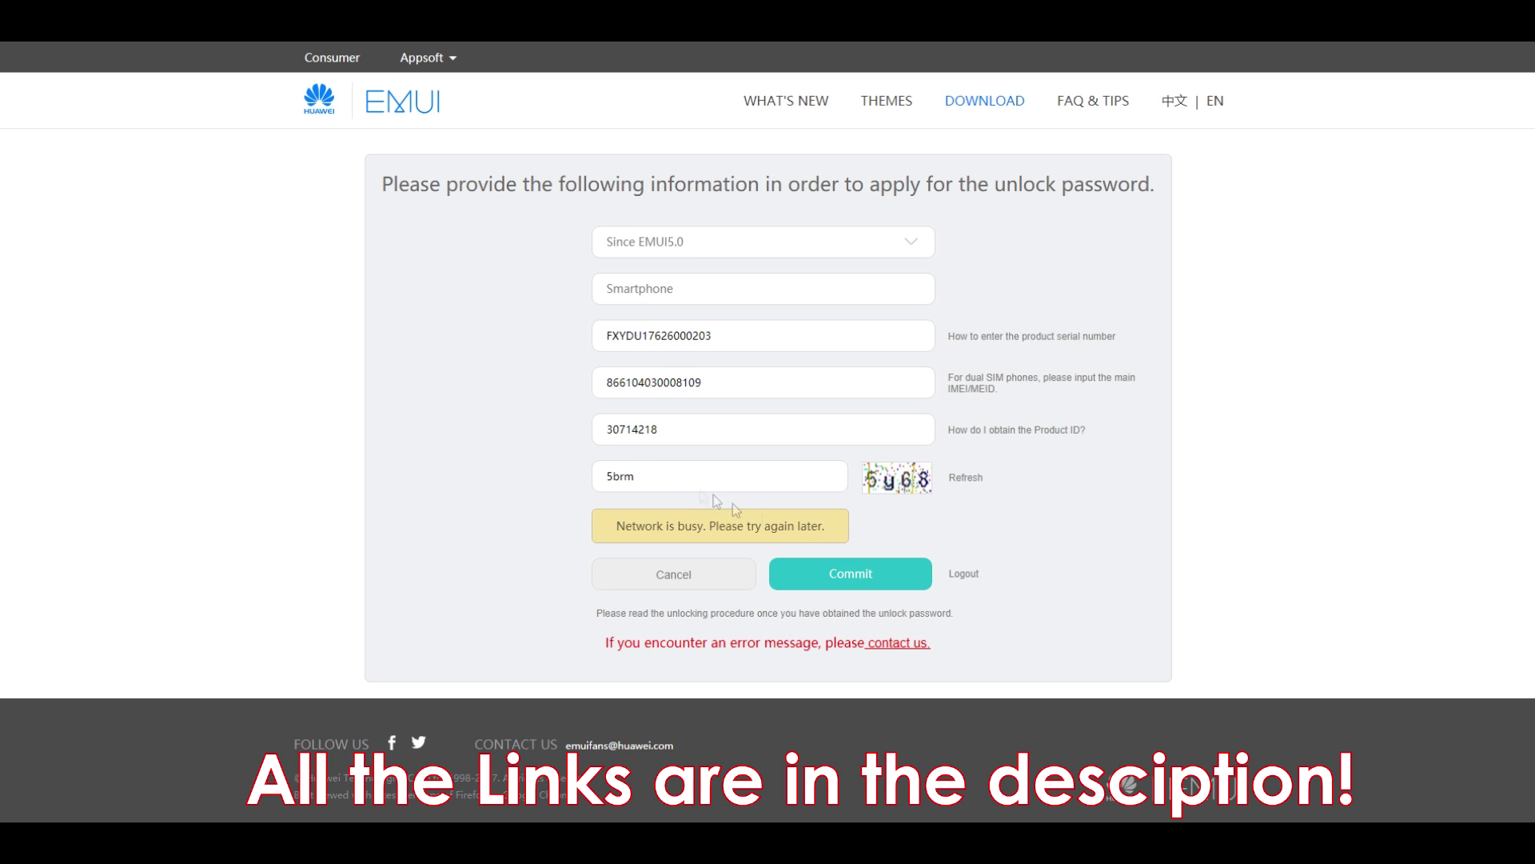
double_click(690, 485)
type("5y68")
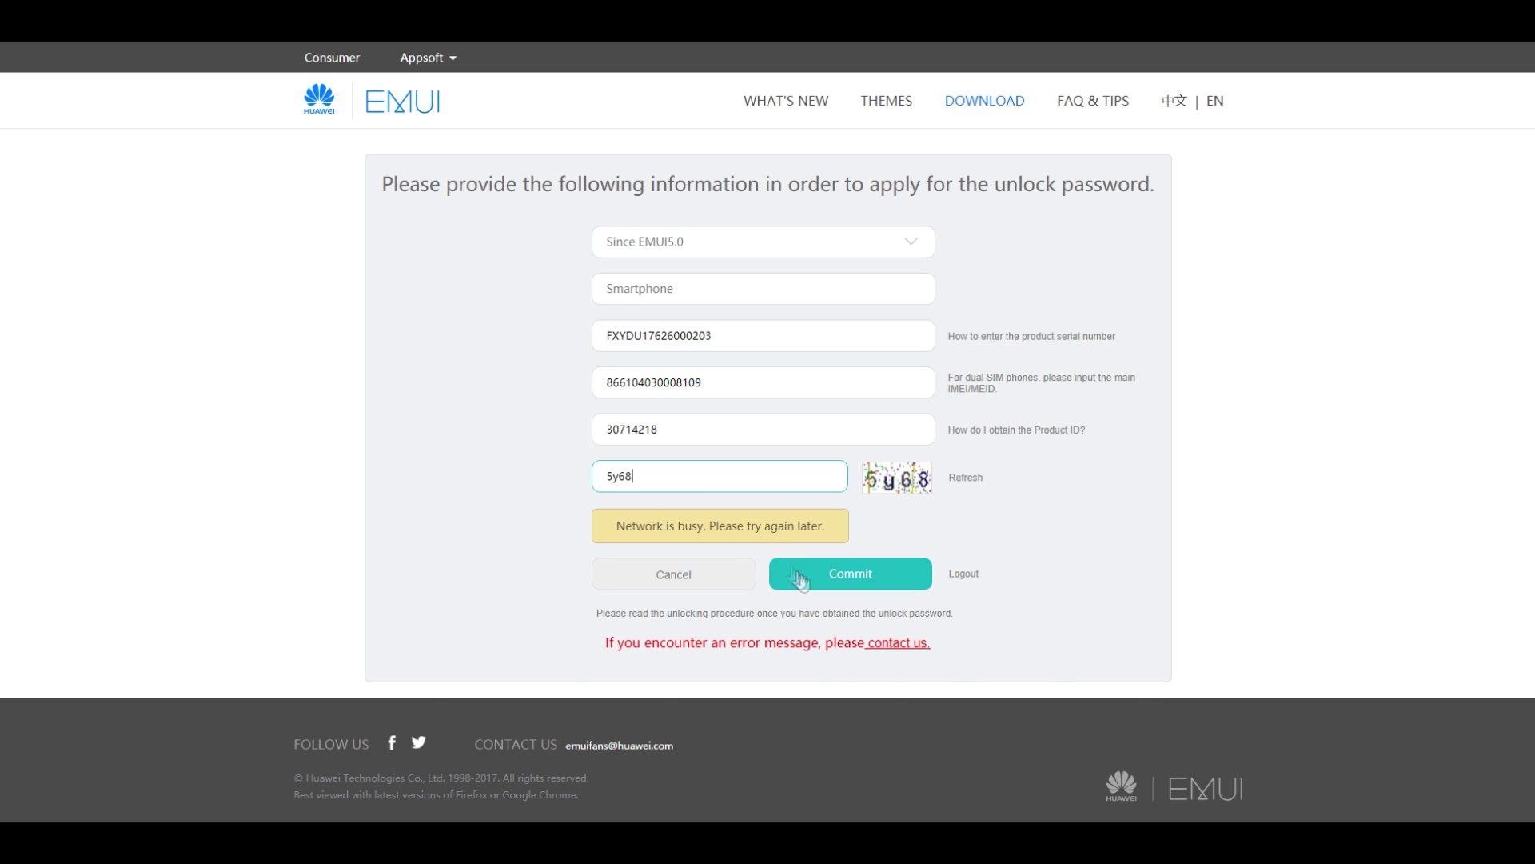
left_click(799, 574)
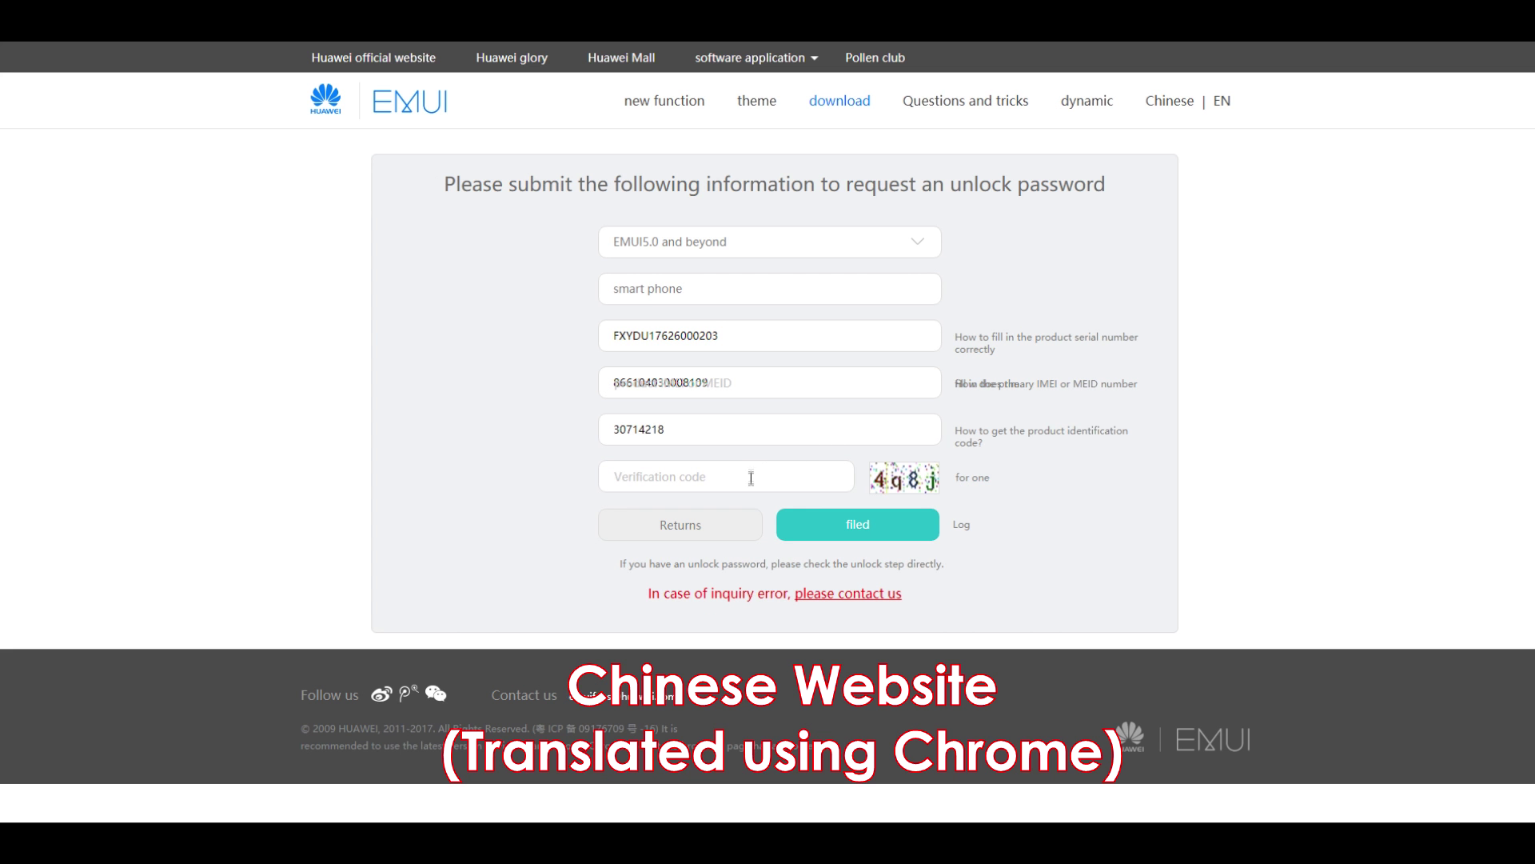
- Enter the captcha, submit the request, and select the displayed bootloader unlock code
left_click(751, 478)
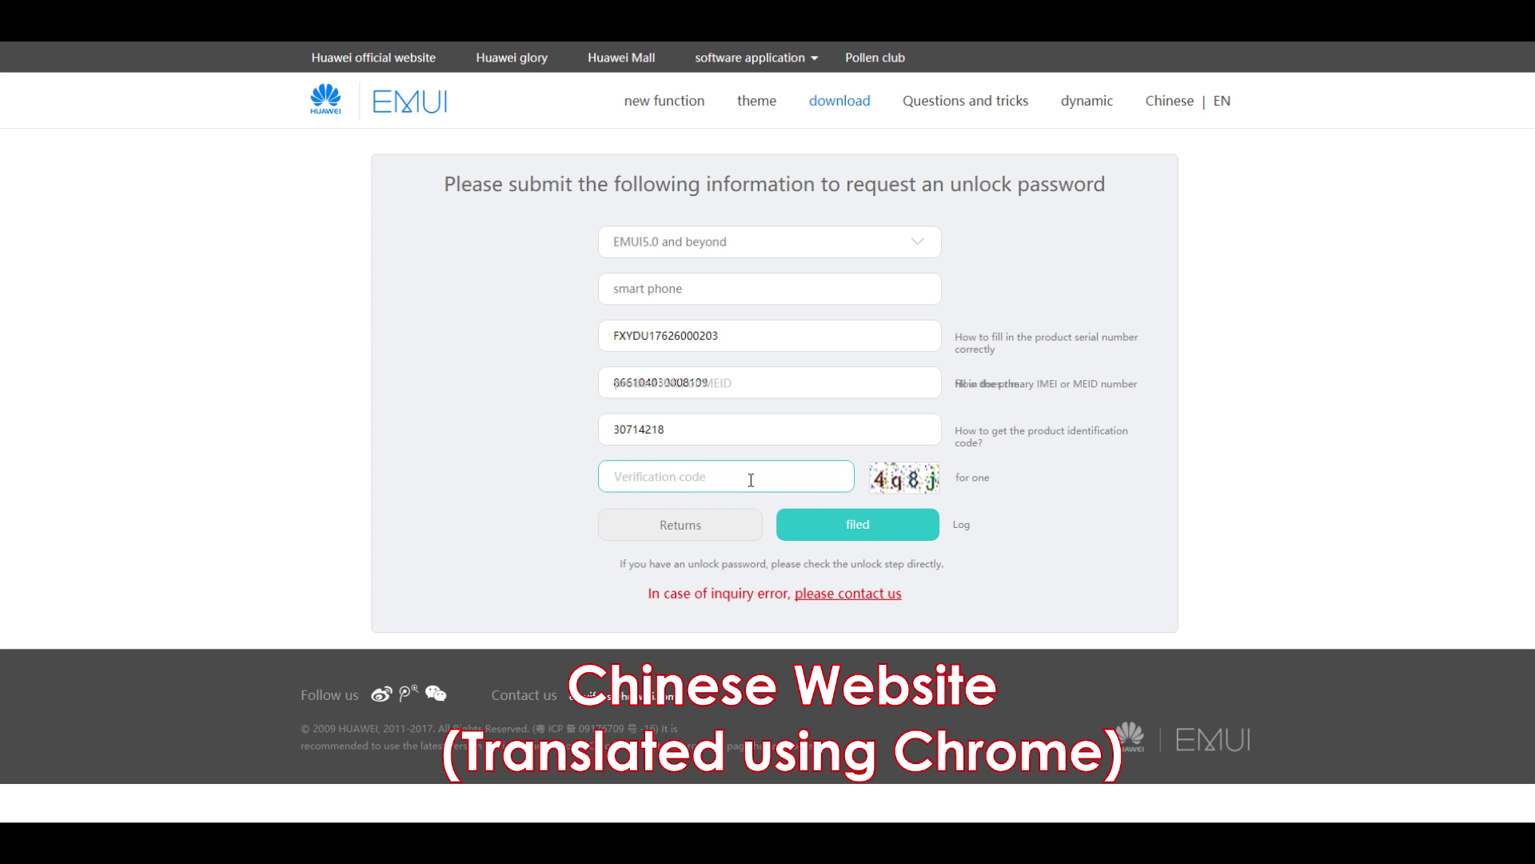
type("4q8j")
left_click(820, 525)
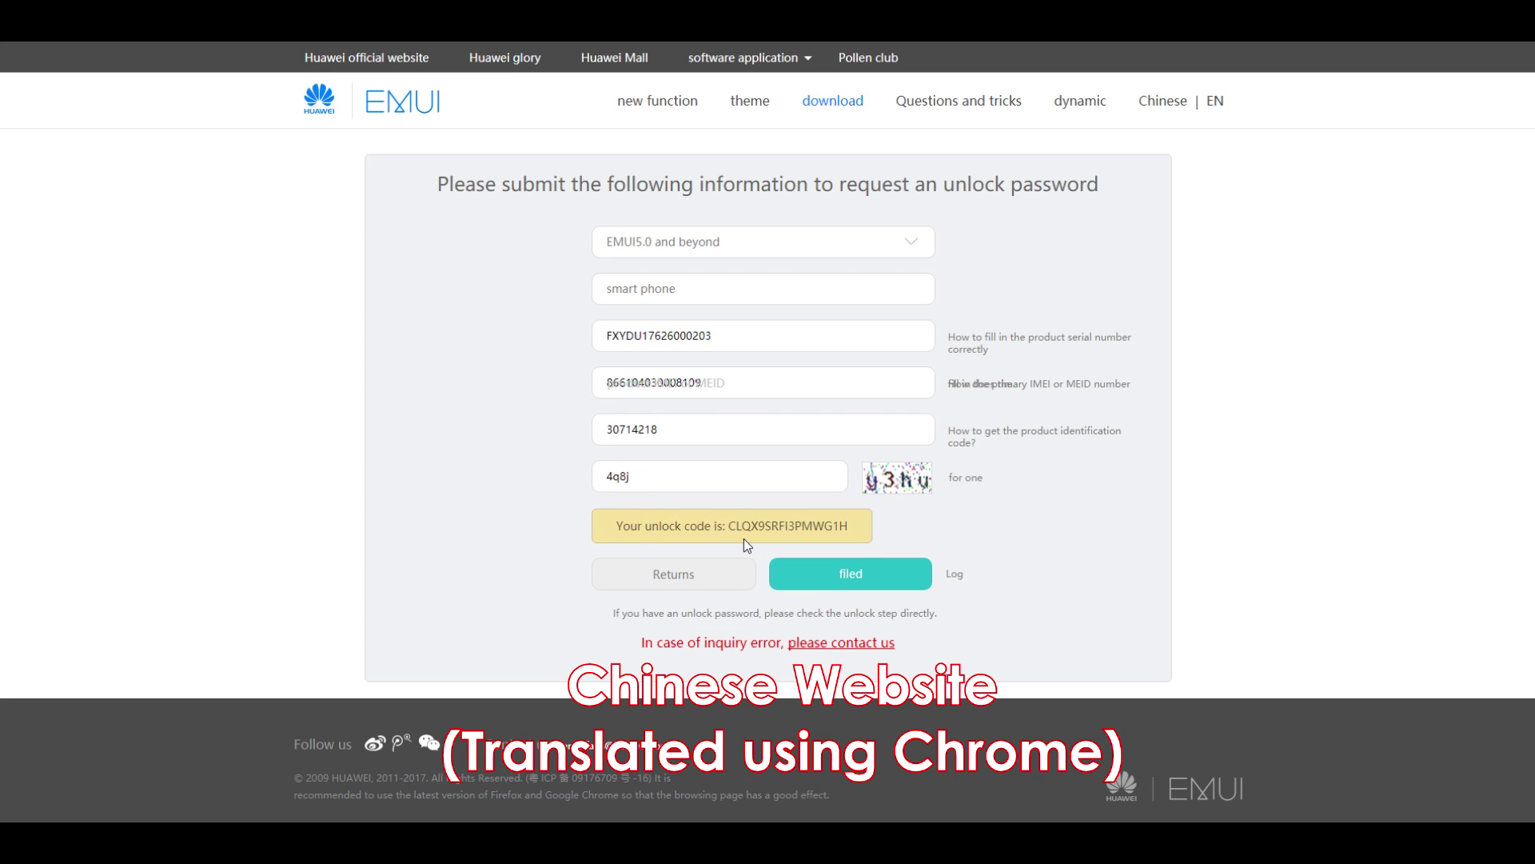
left_click_drag(727, 539, 850, 539)
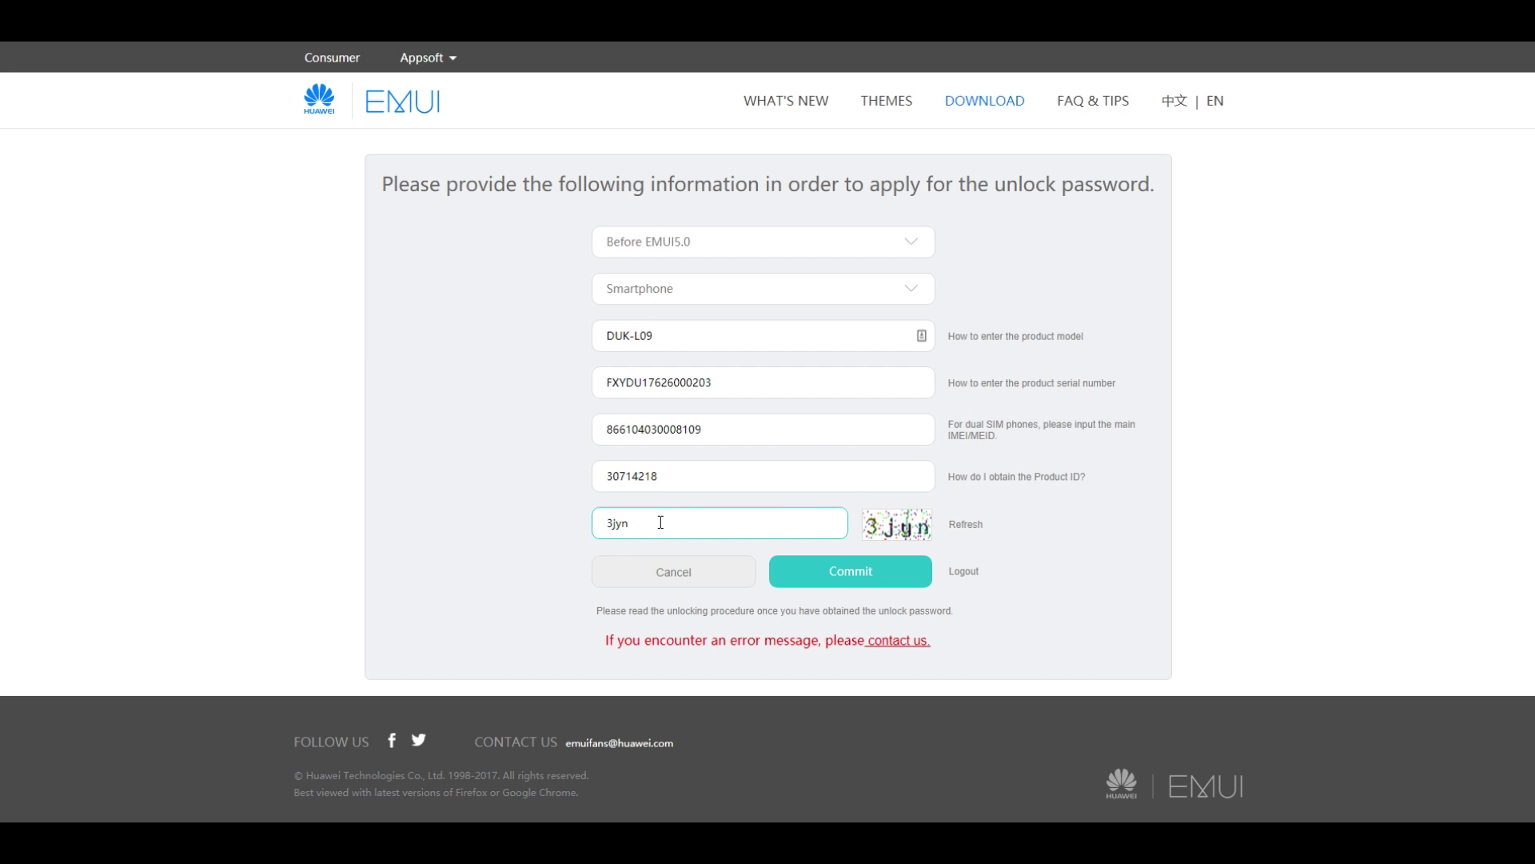
left_click(995, 339)
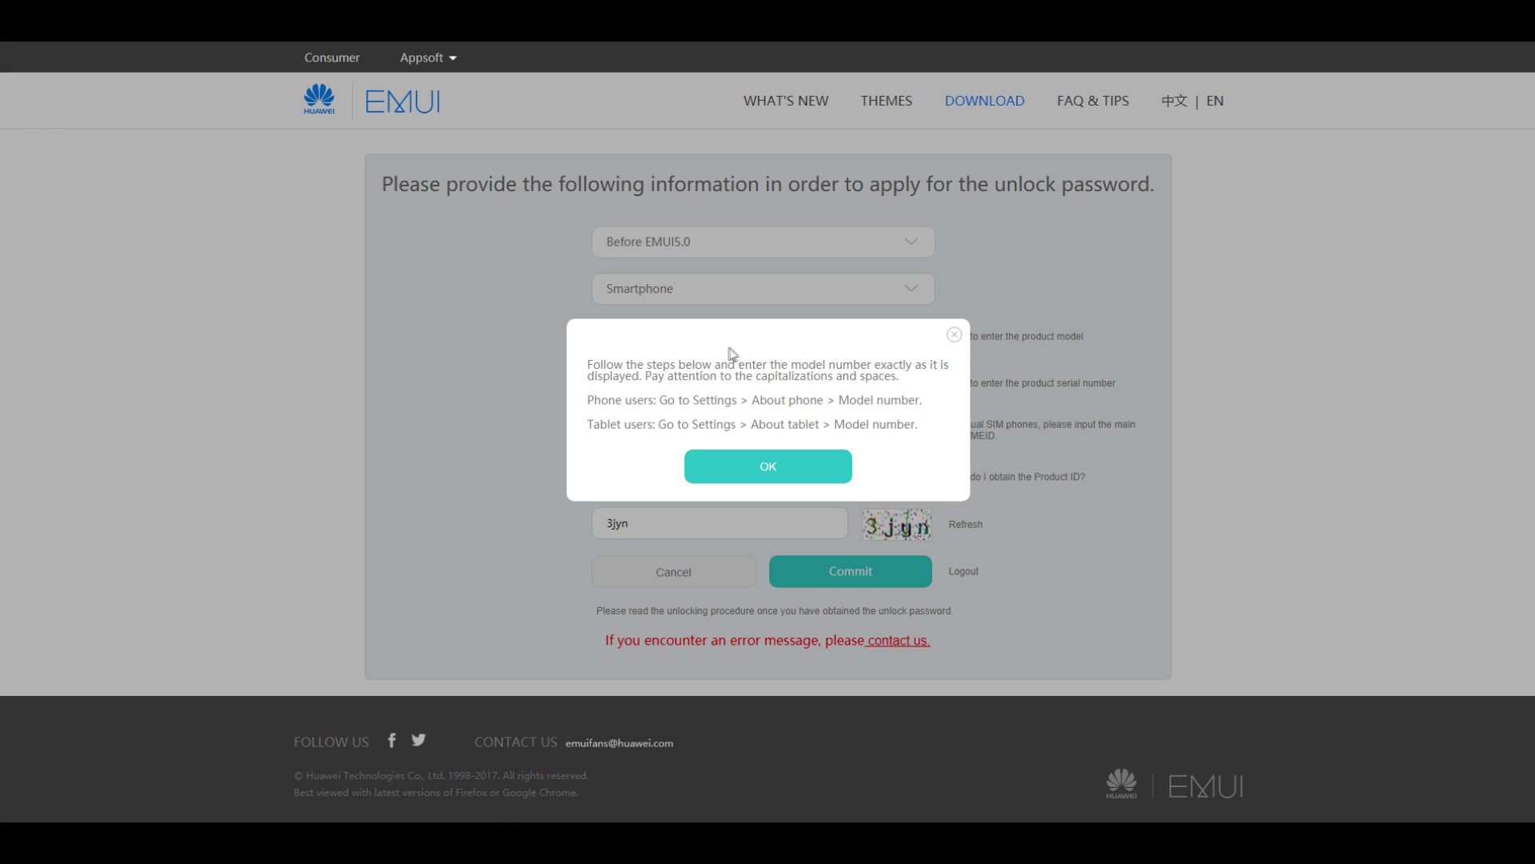
left_click_drag(663, 399, 945, 399)
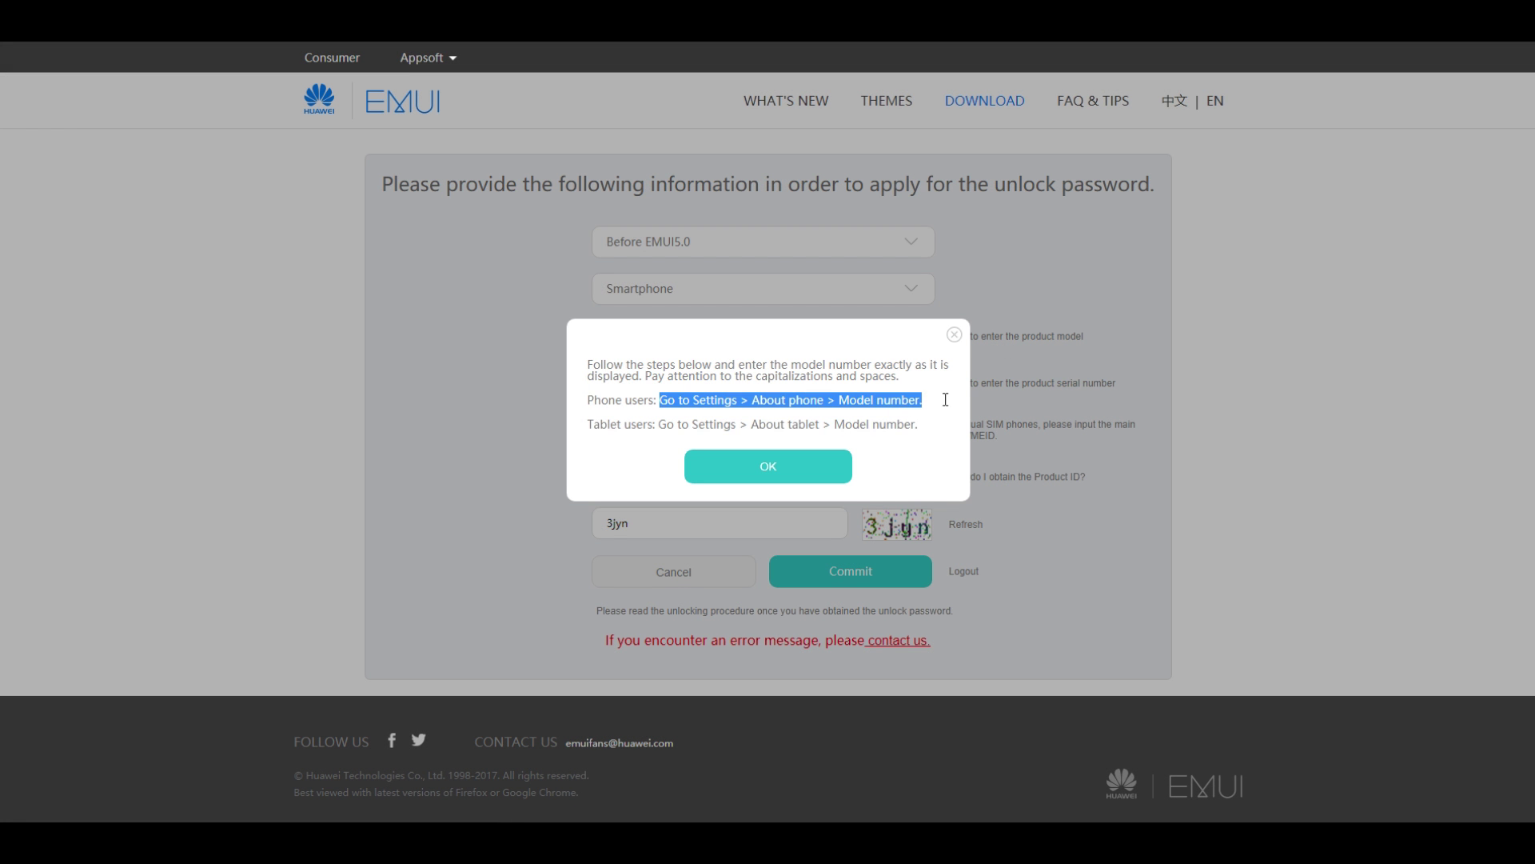
left_click(954, 334)
left_click(1026, 383)
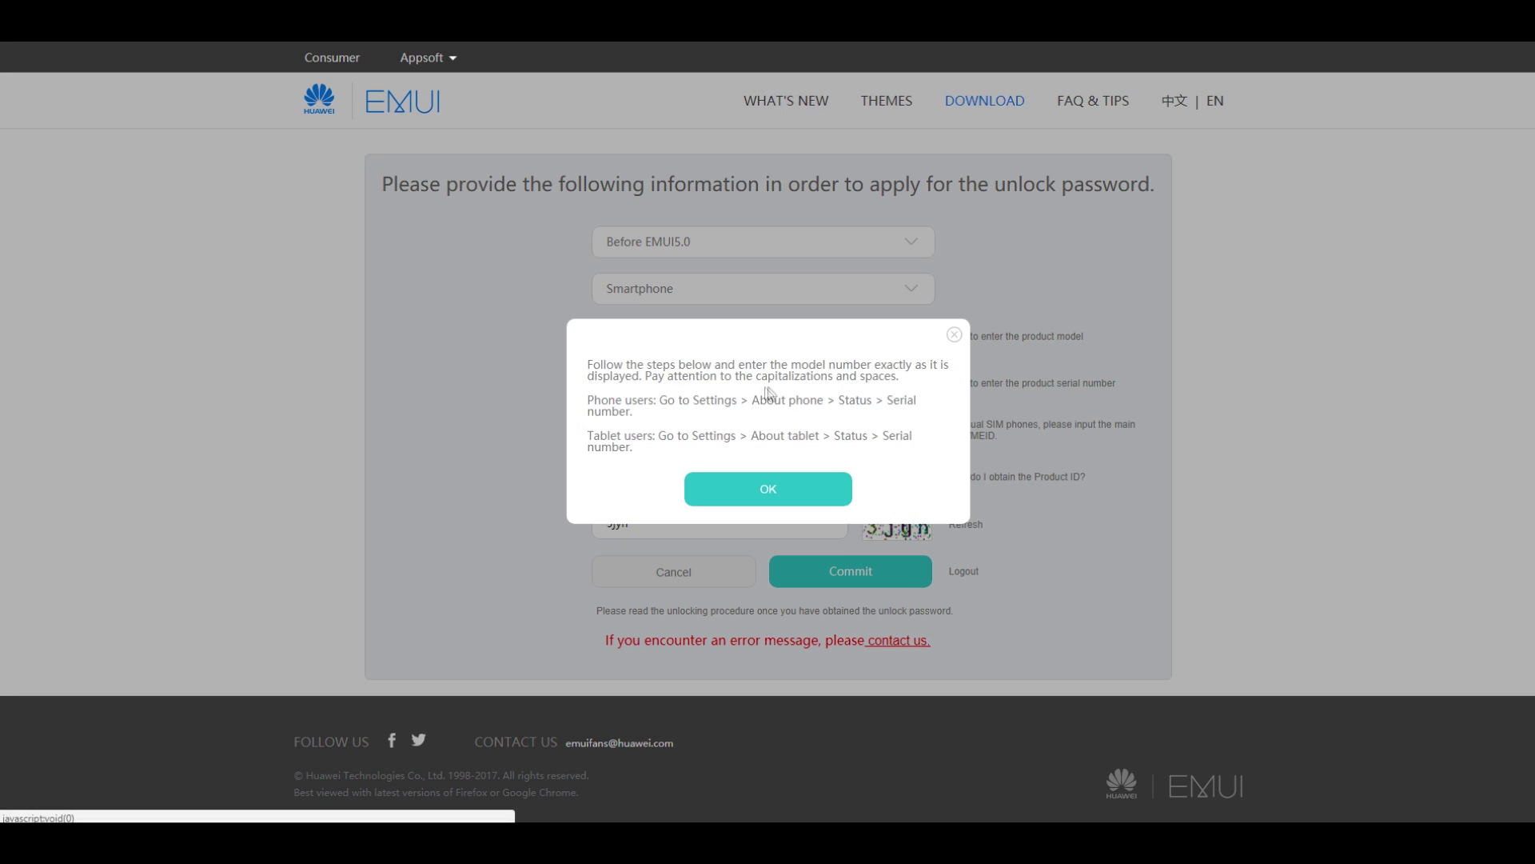
left_click_drag(660, 400, 925, 415)
left_click(1056, 430)
left_click(953, 334)
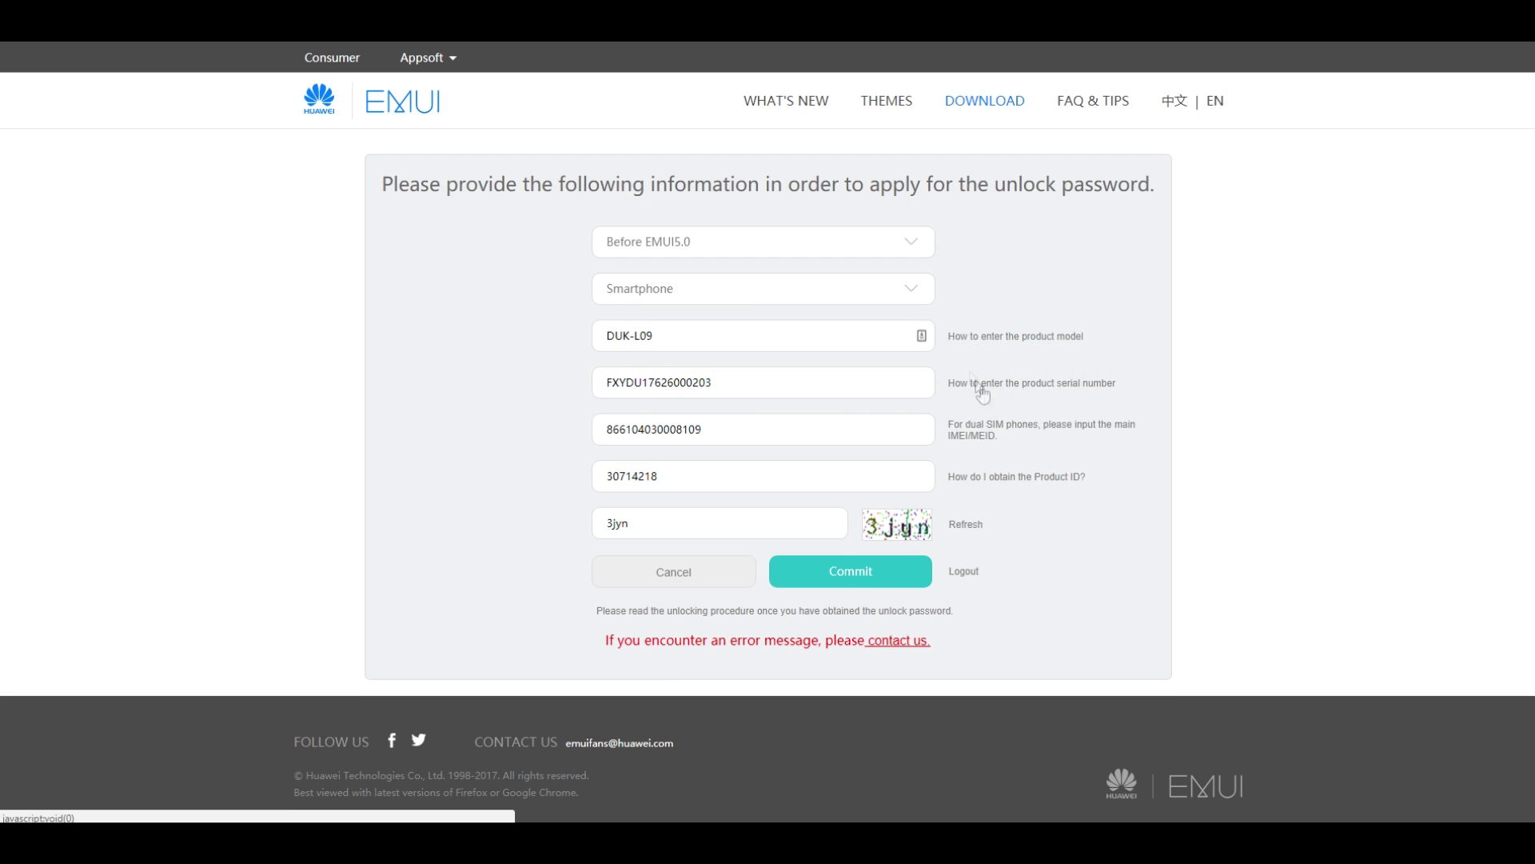
left_click(996, 429)
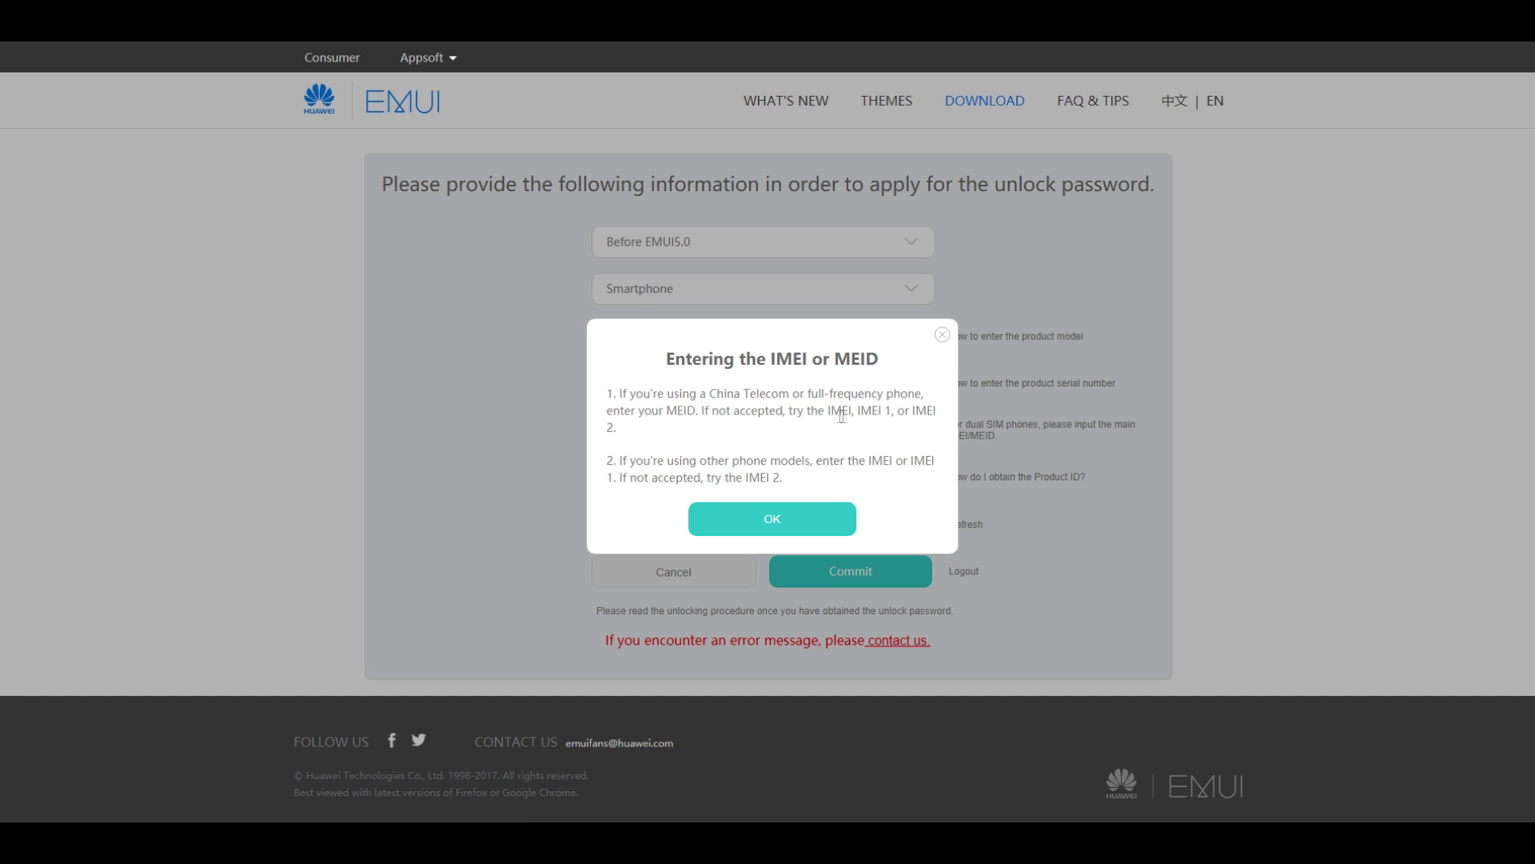
left_click_drag(833, 412, 930, 430)
left_click(926, 428)
left_click(944, 339)
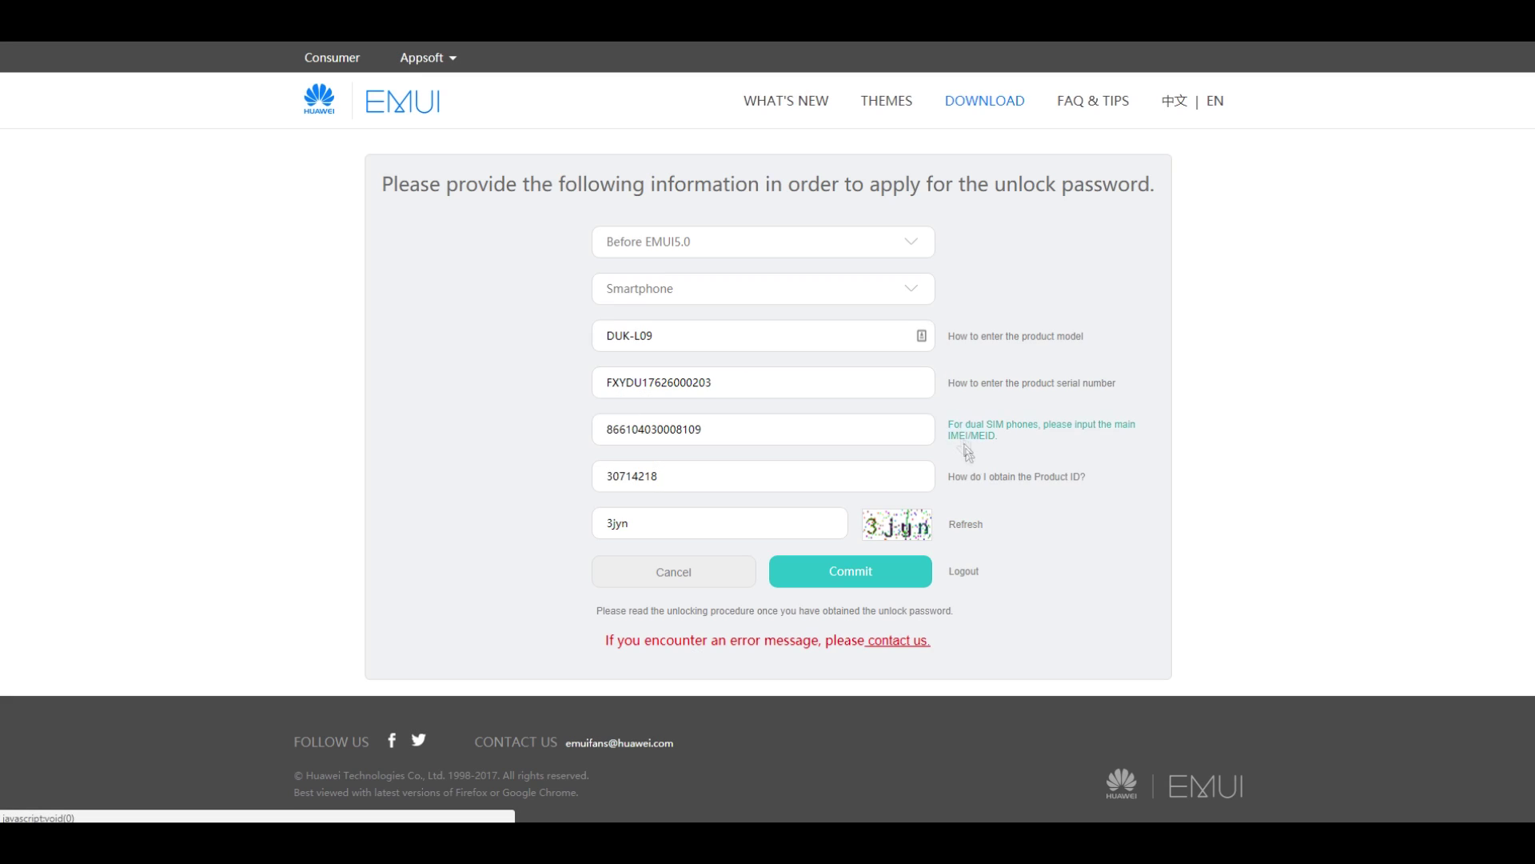
left_click(987, 477)
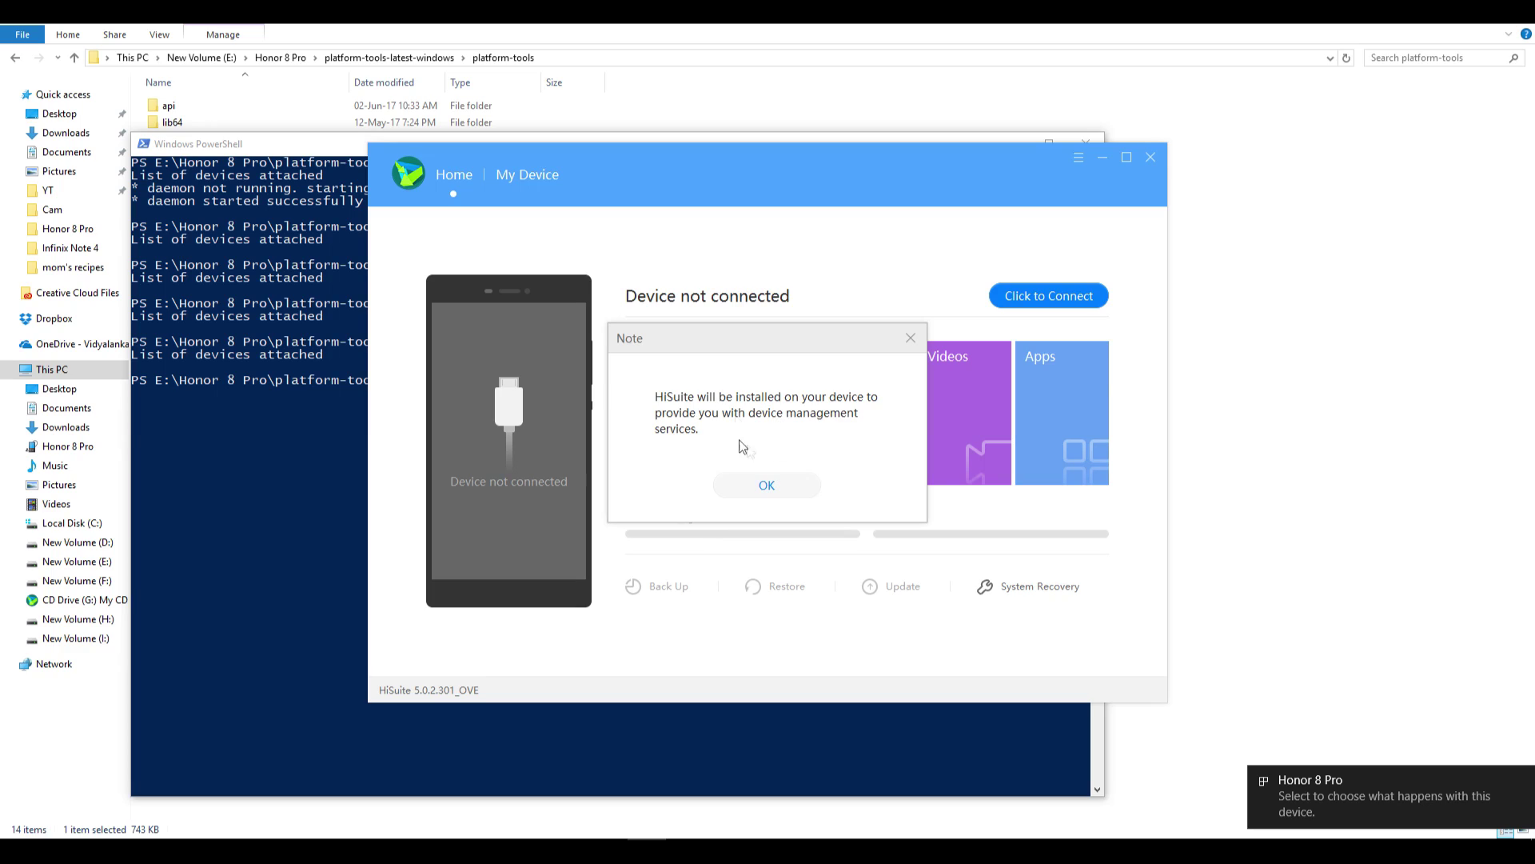
- Dismiss the HiSuite note and back up the phone's apps, including AndroBench with its app data
left_click(766, 488)
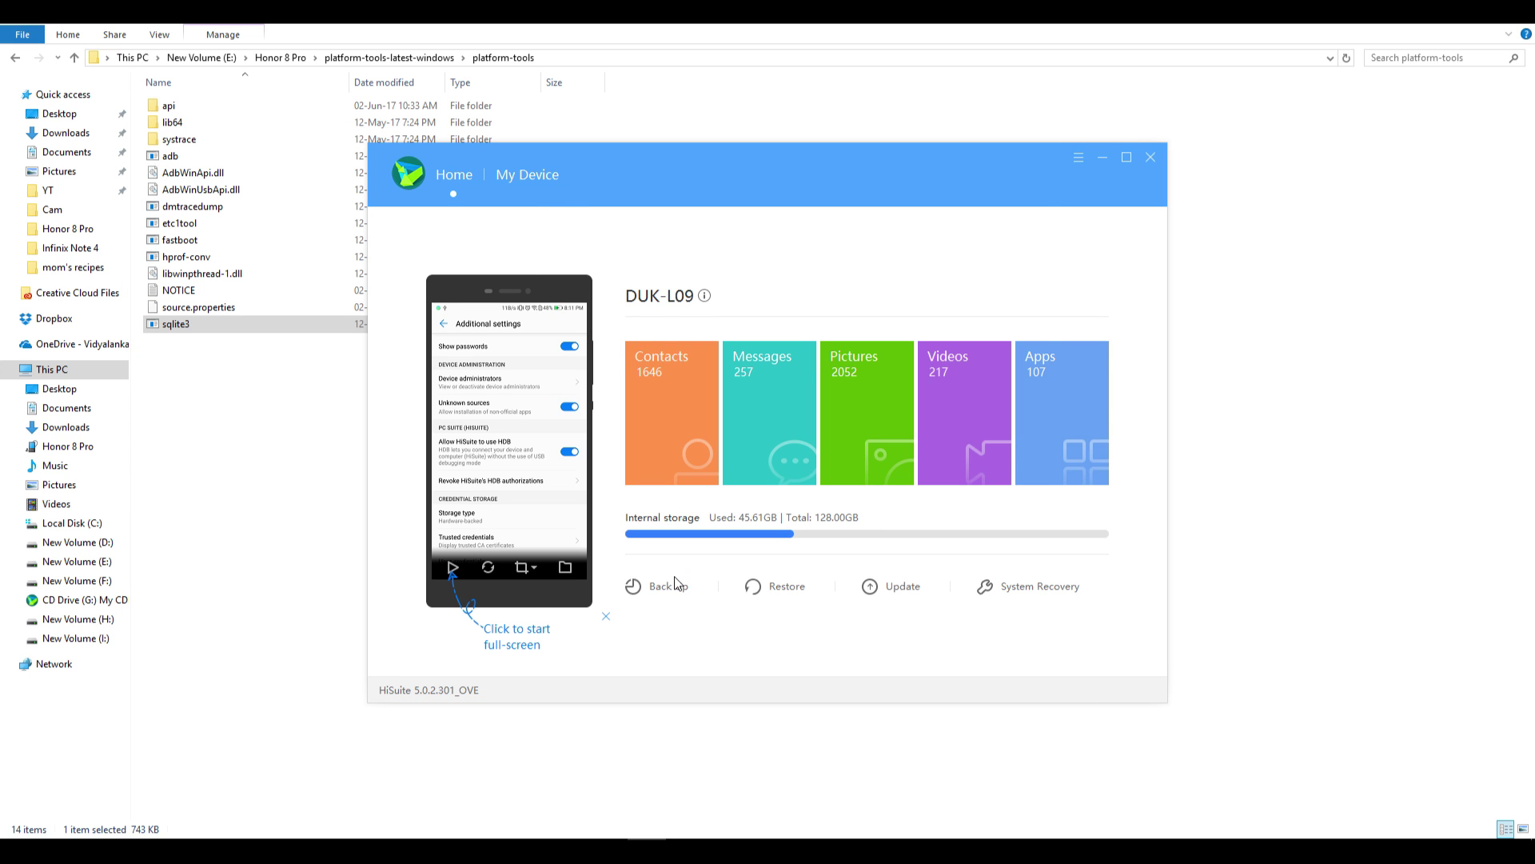
left_click(675, 584)
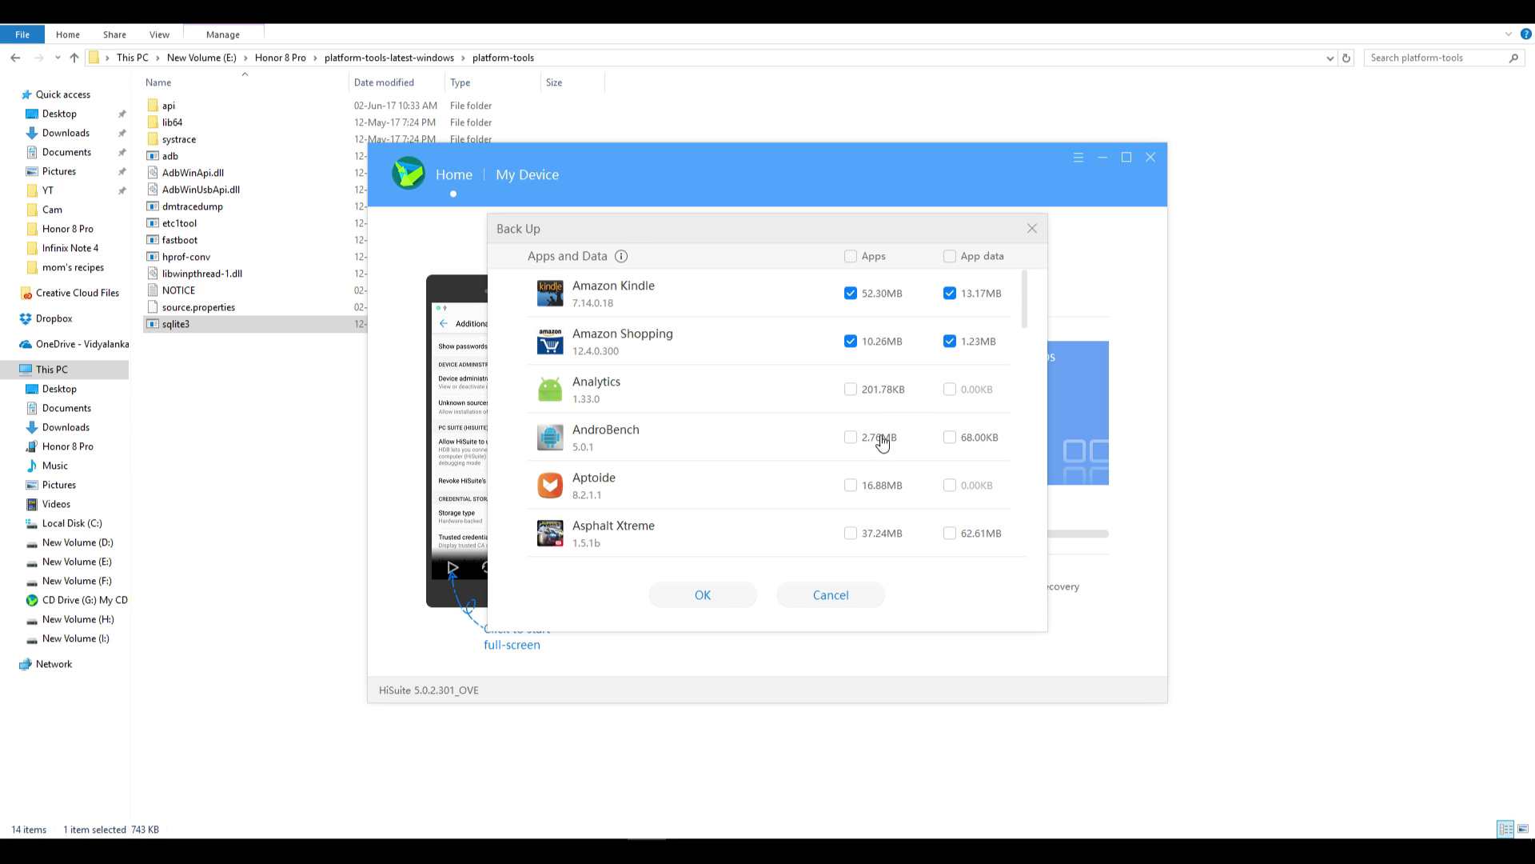
left_click(882, 442)
left_click(983, 438)
scroll(879, 460, "down", 2)
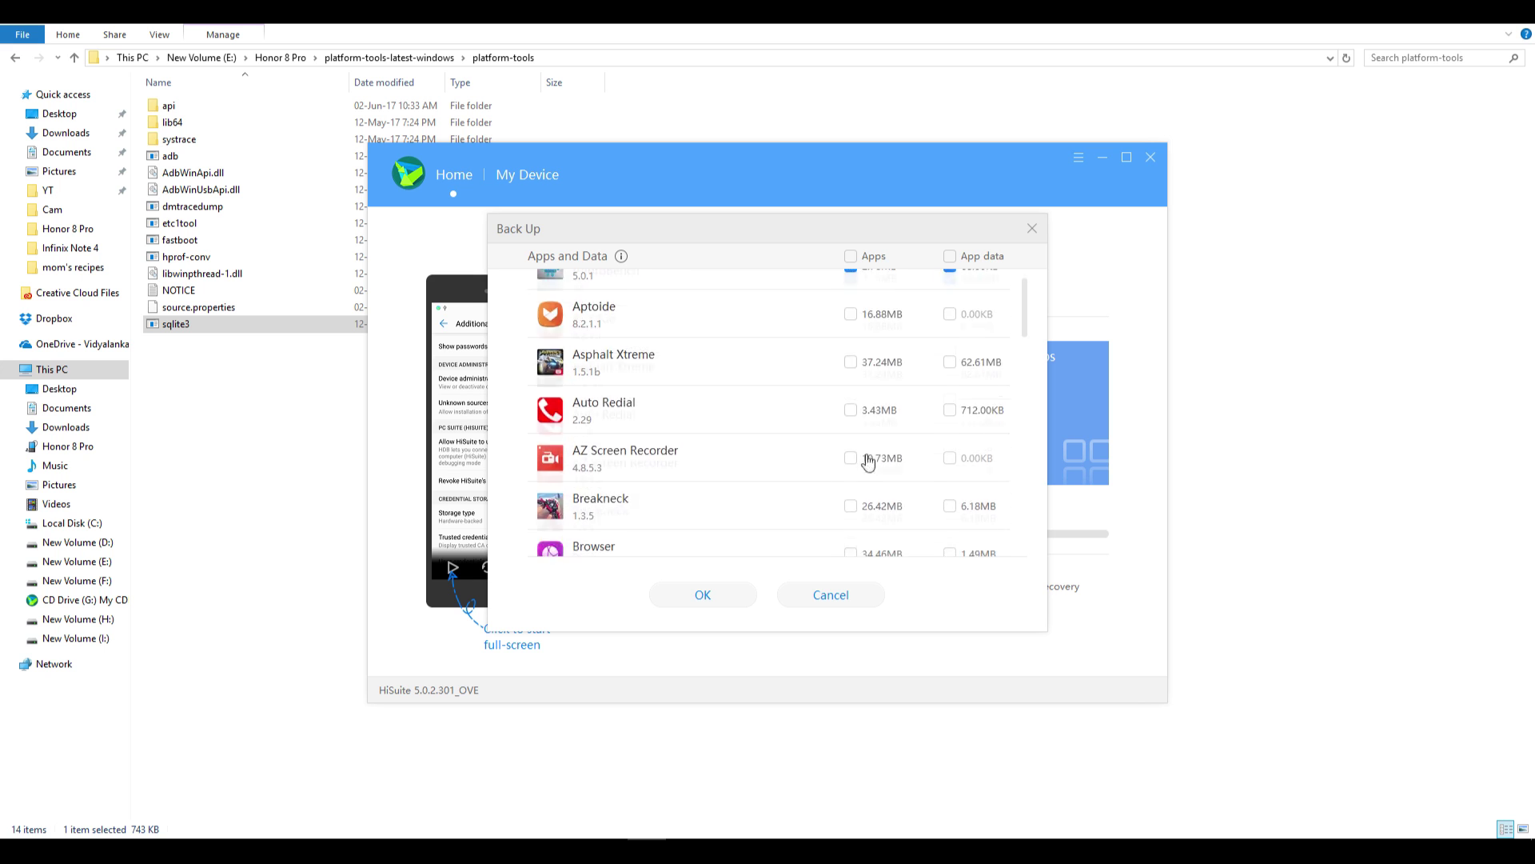
scroll(868, 462, "down", 1)
left_click(703, 594)
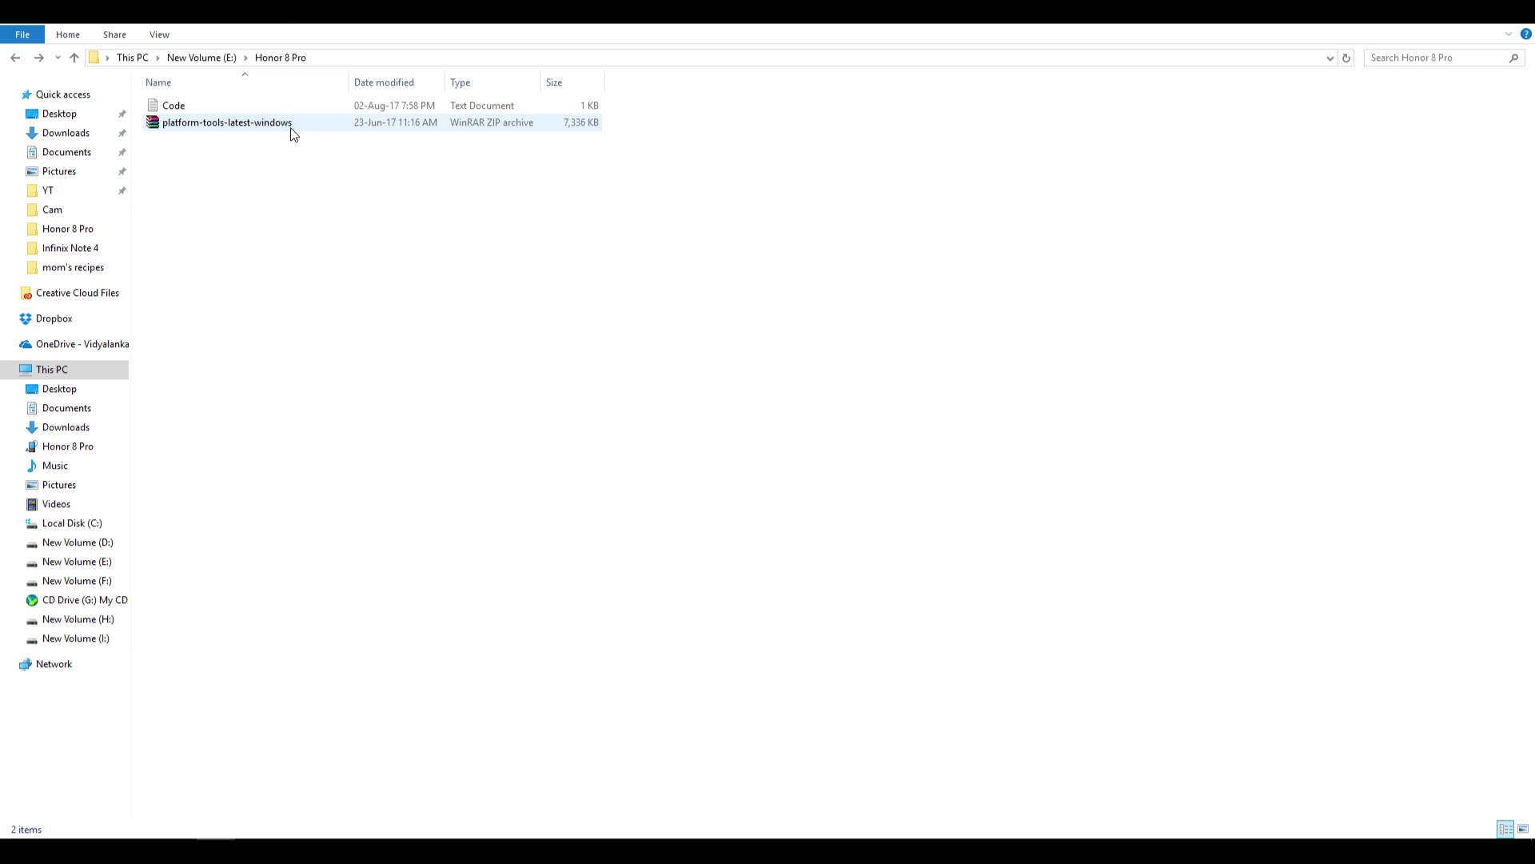
- Extract platform-tools-latest-windows.zip to its own folder and open the inner platform-tools folder
right_click(289, 126)
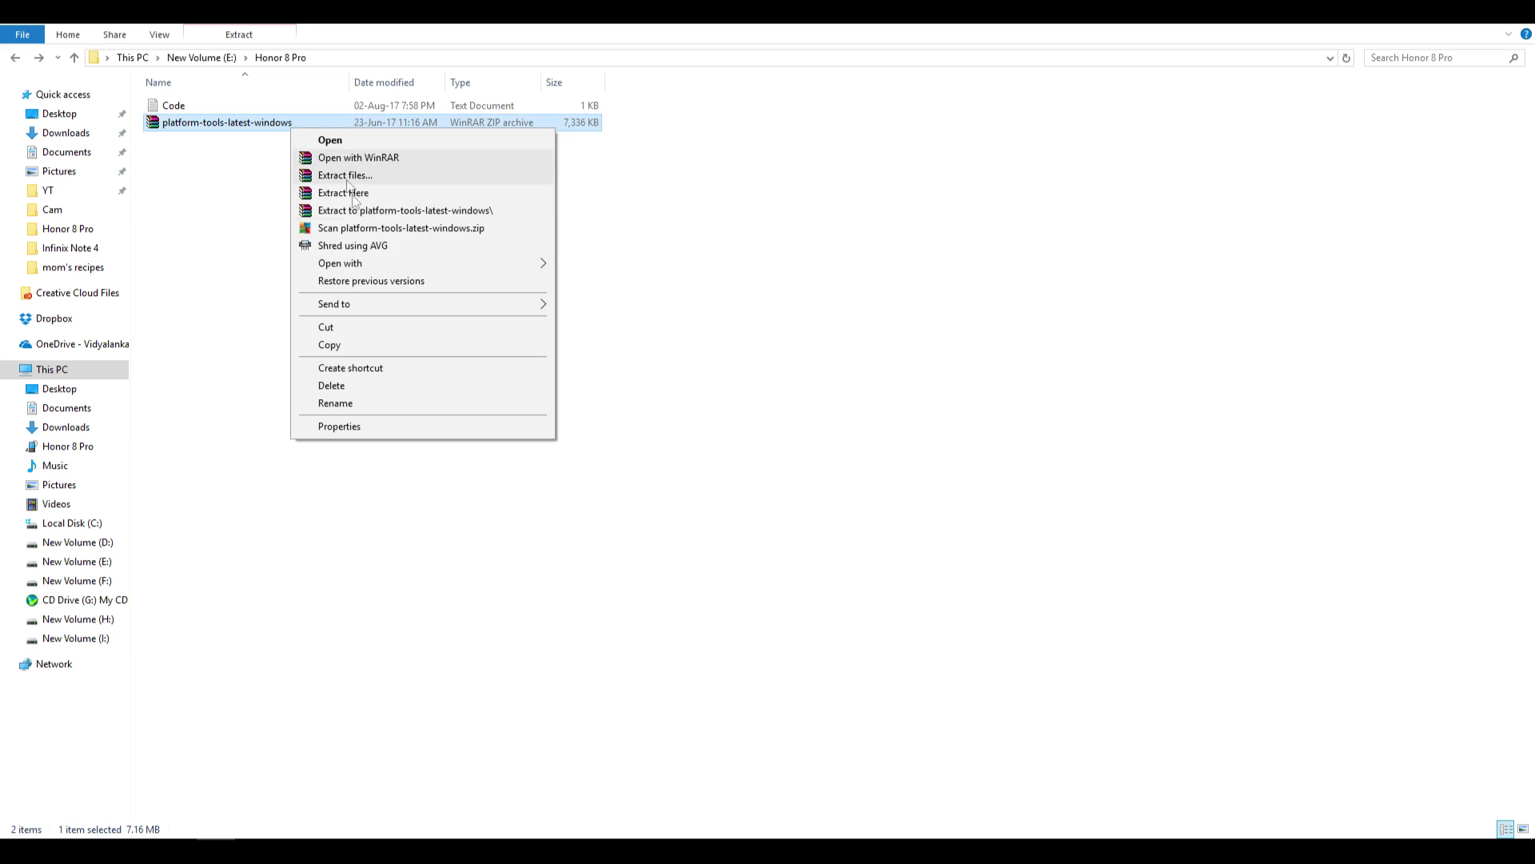
left_click(361, 213)
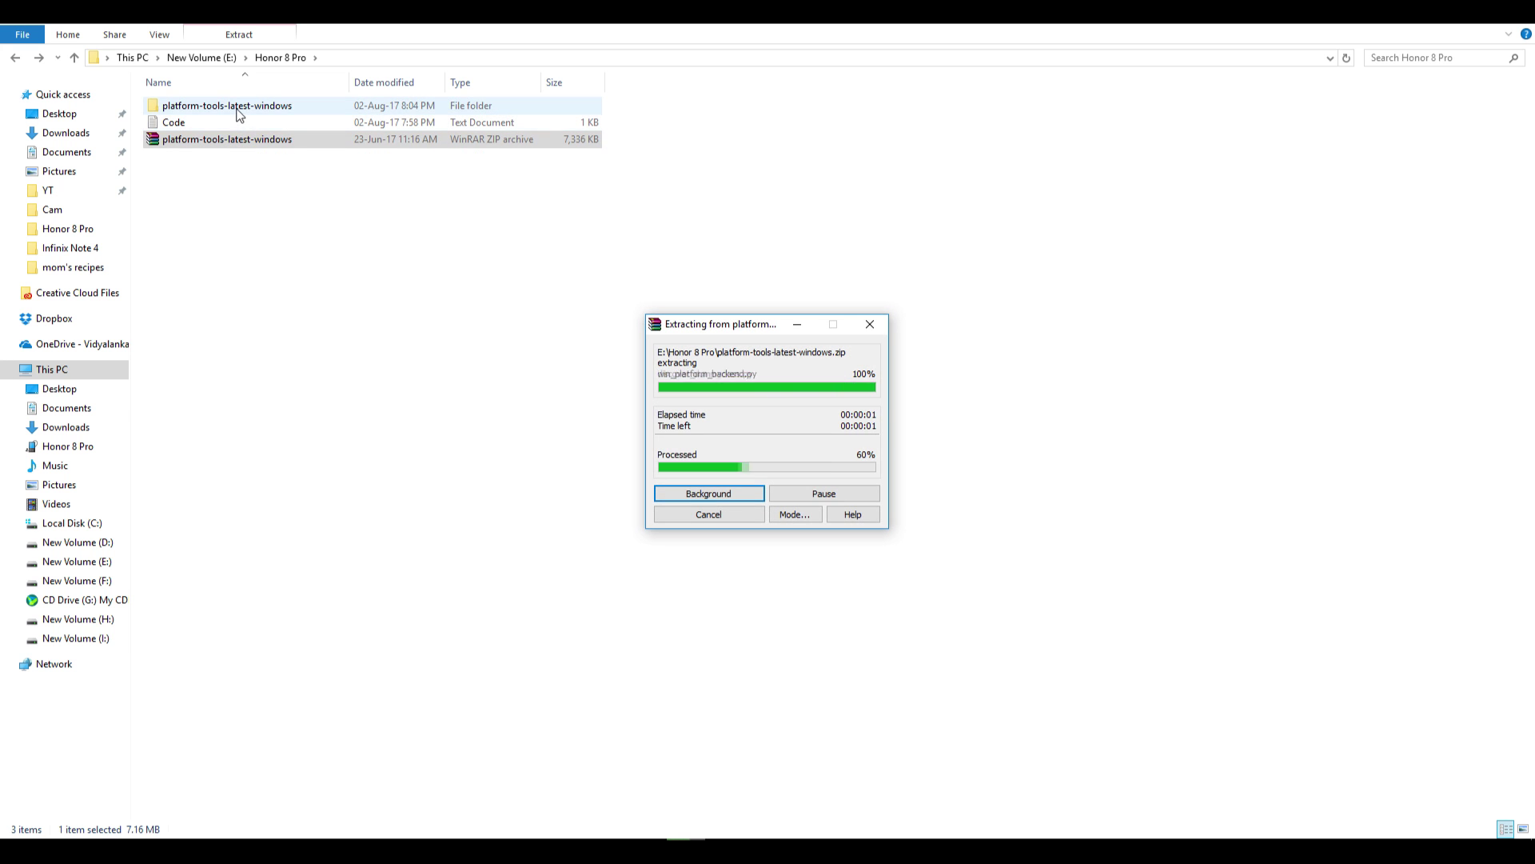
double_click(239, 112)
double_click(248, 108)
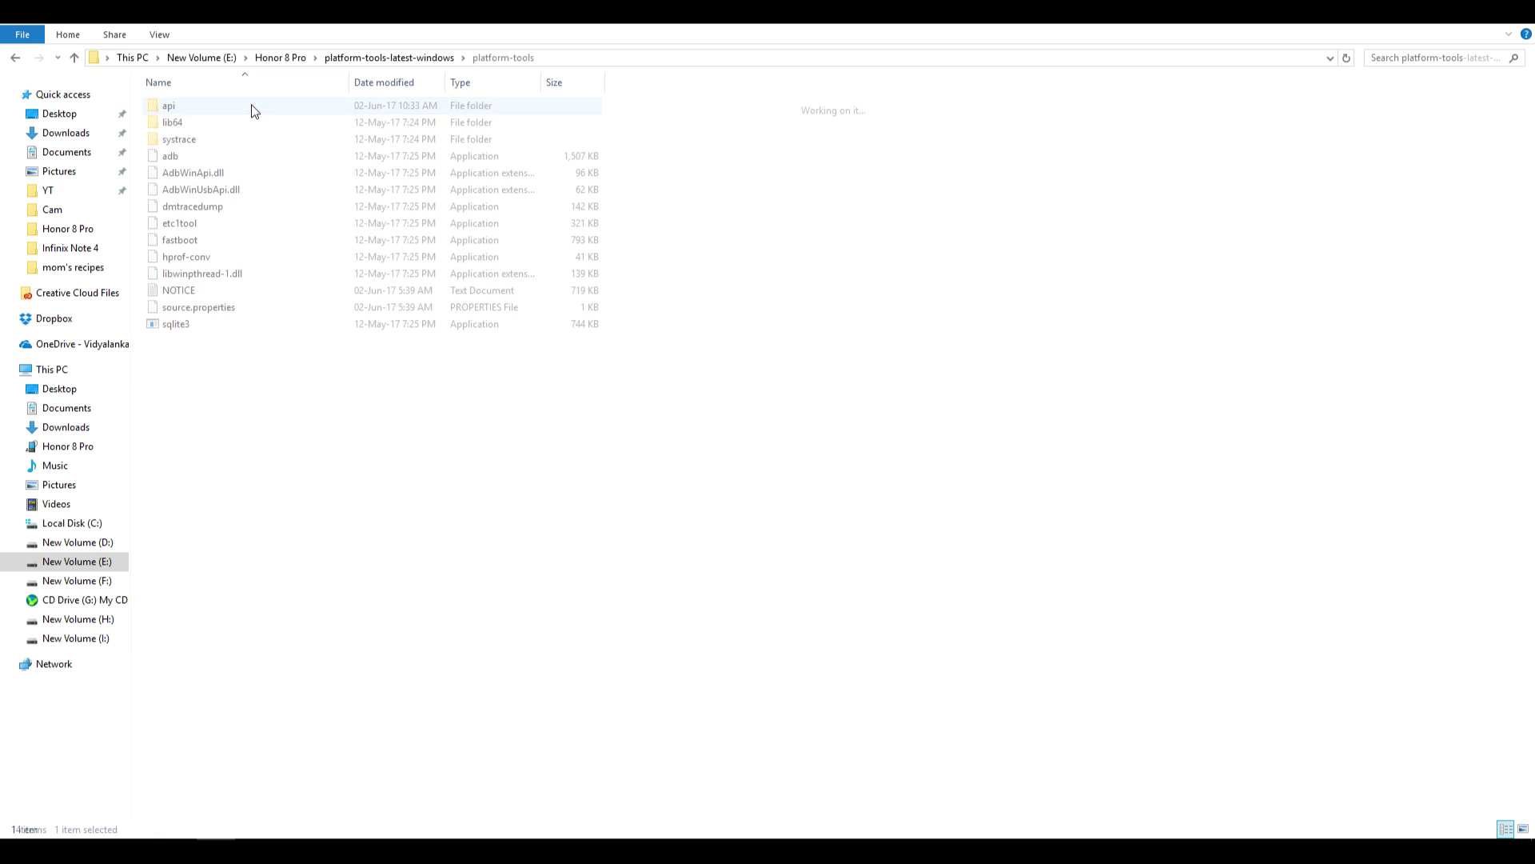
- Open a PowerShell window in the platform-tools folder and run 'adb devices'
right_click(429, 432)
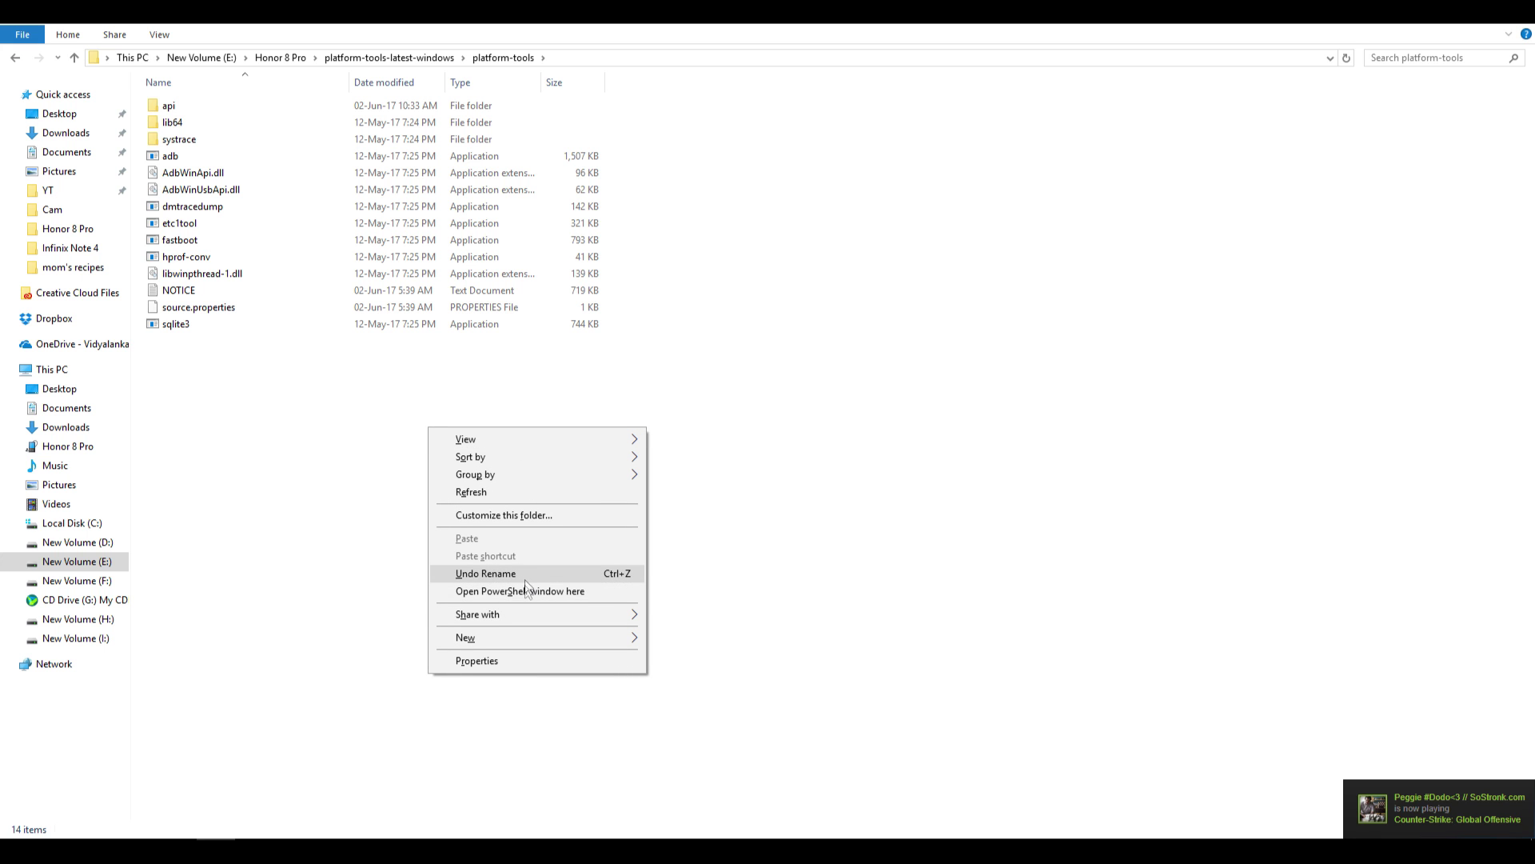
left_click(496, 593)
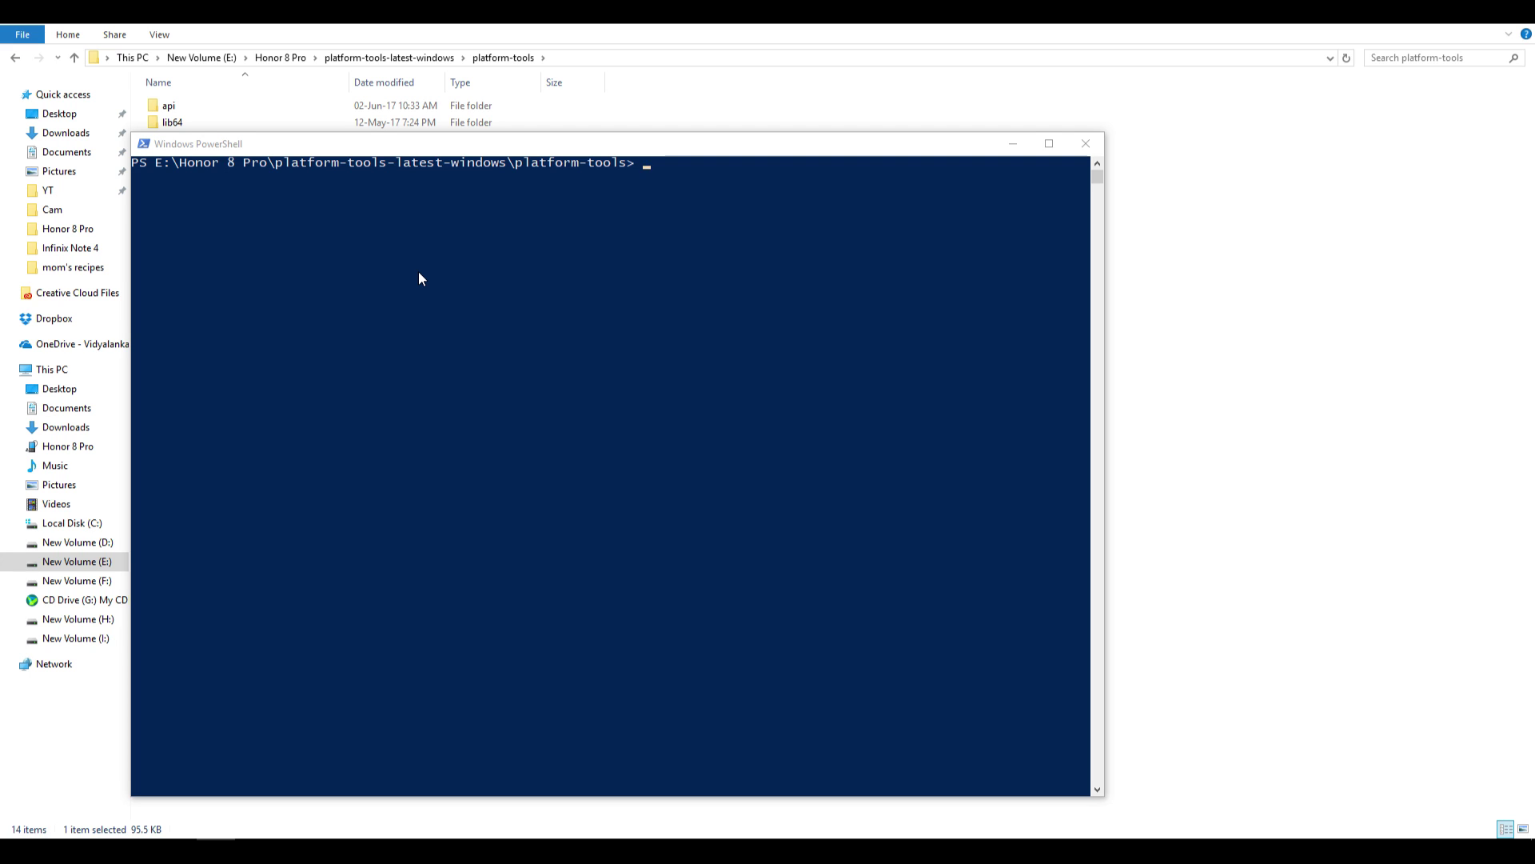
key("alt+Left")
key("alt+Left")
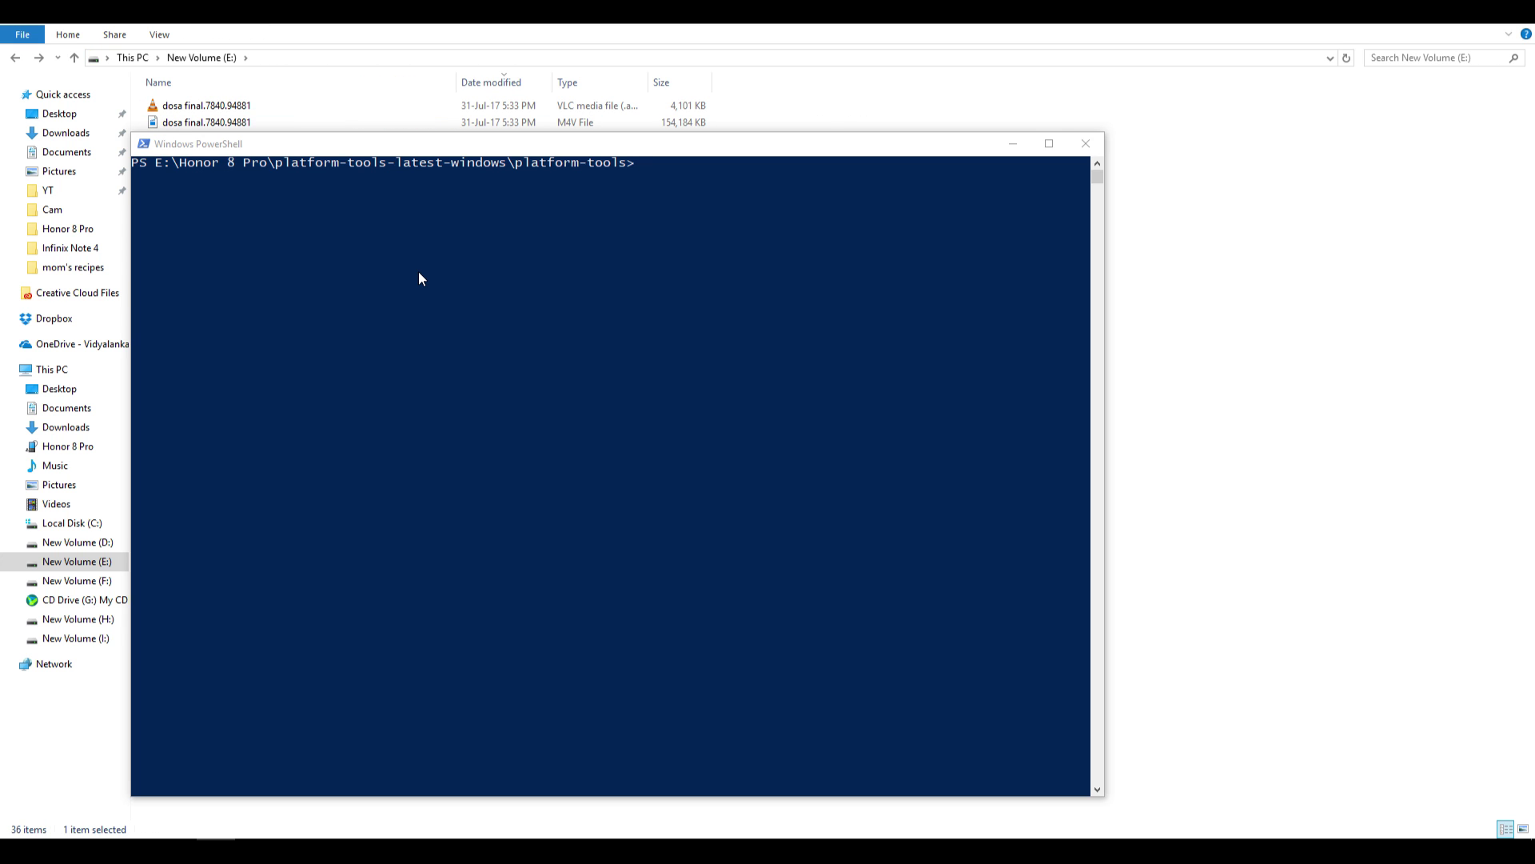
key("alt+Right")
key("alt+Right")
left_click(650, 297)
type("ad")
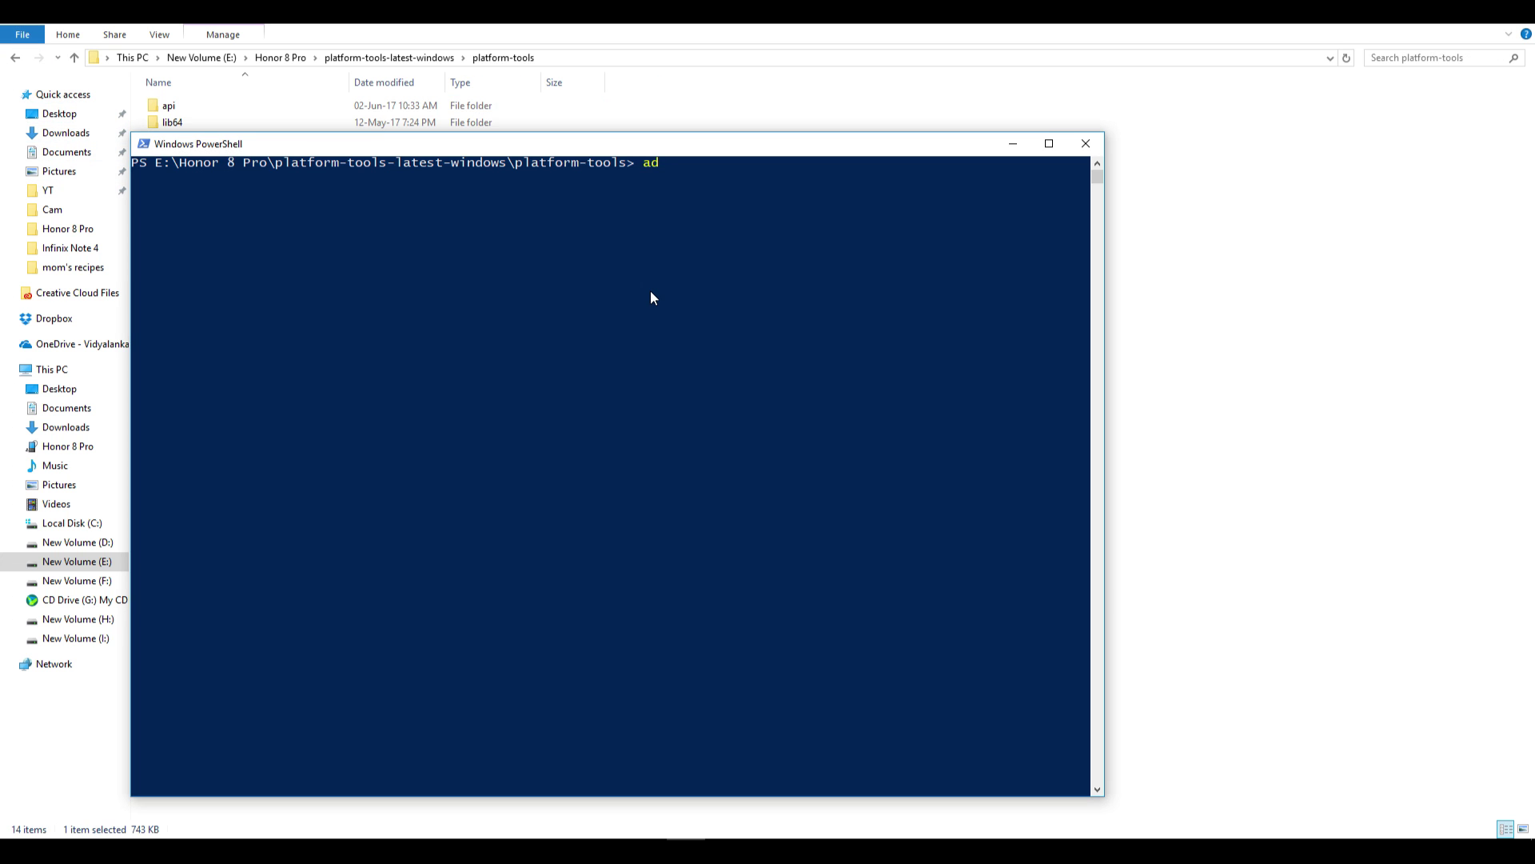
type("b devices")
key("Return")
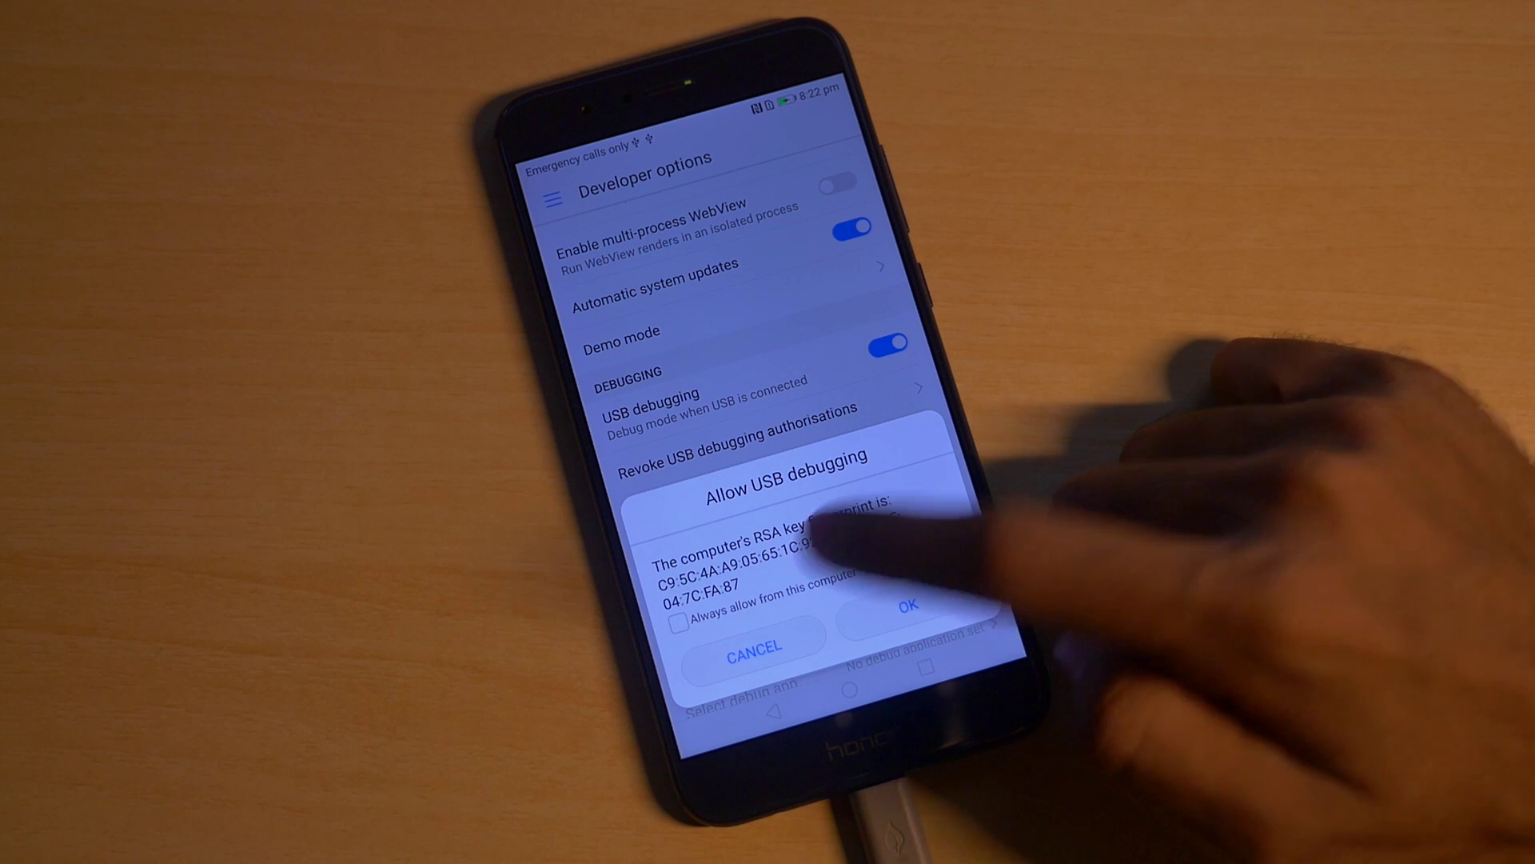
- Toggle USB debugging off and on, and always allow this computer to debug the phone
left_click(678, 622)
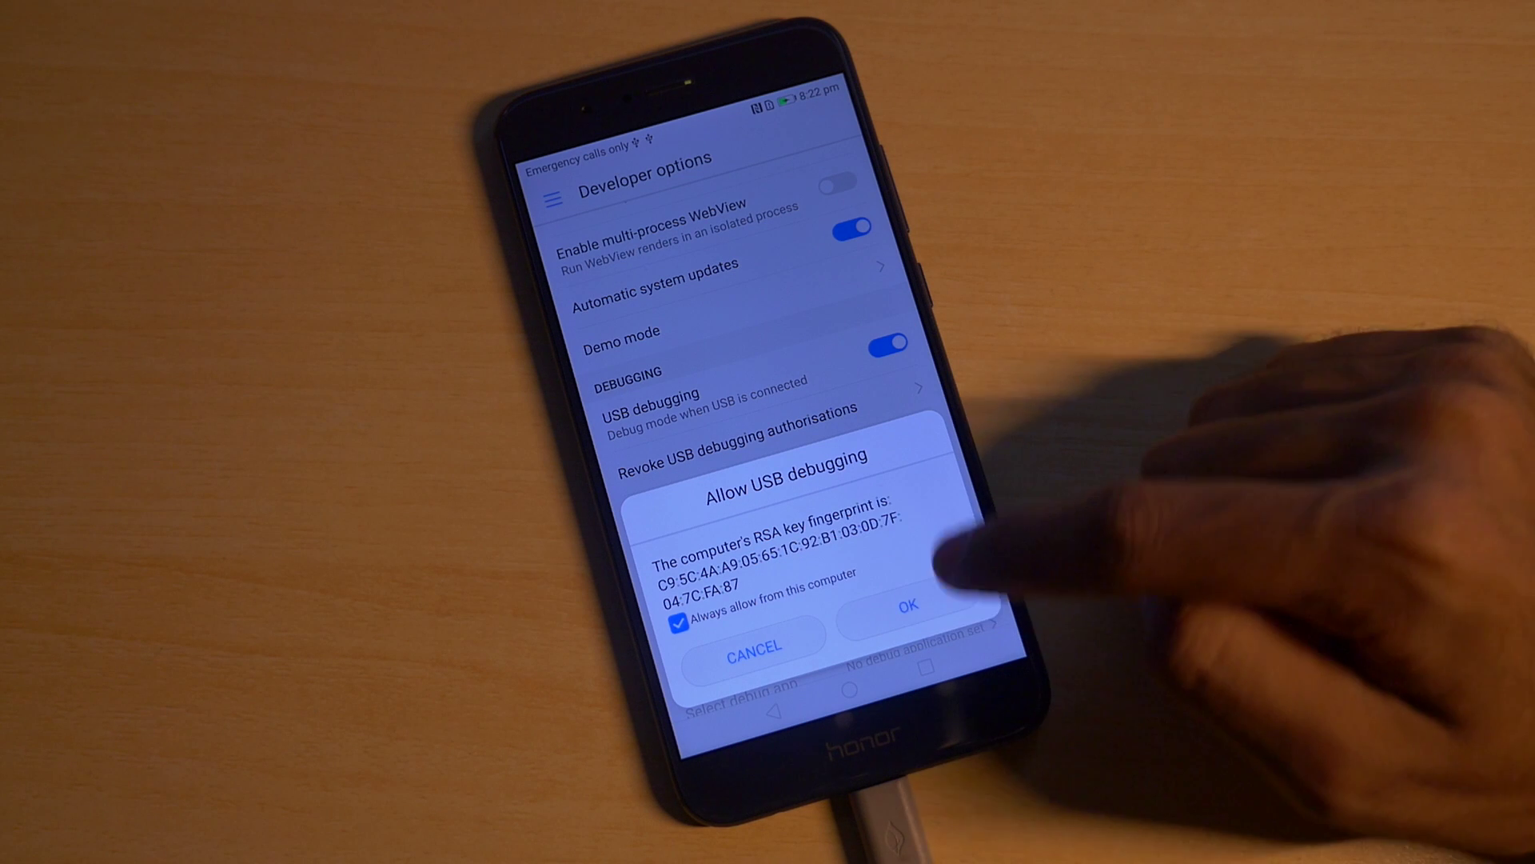
left_click(908, 606)
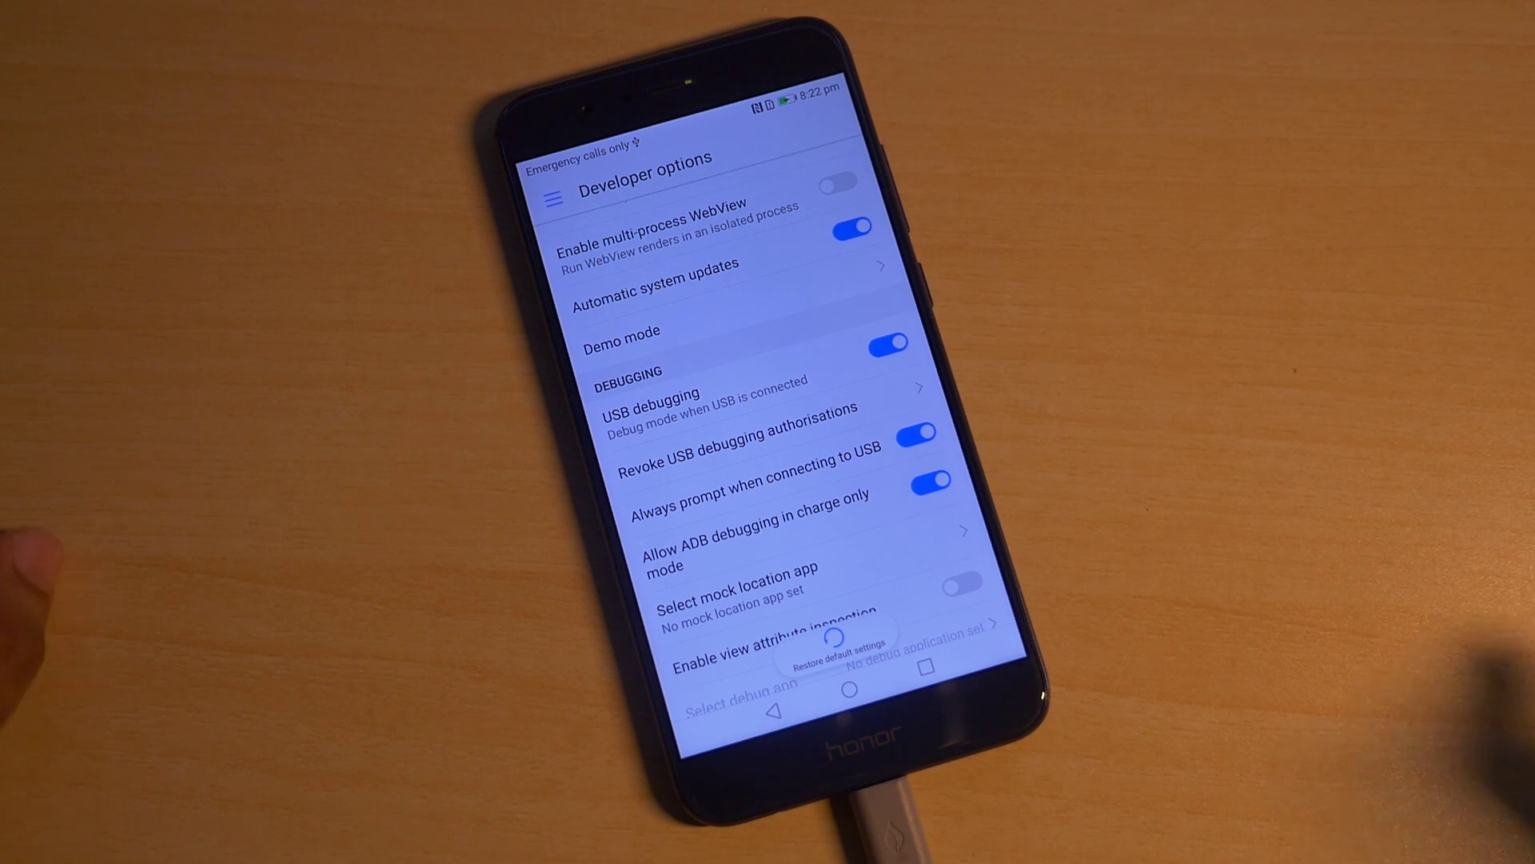
left_click(887, 344)
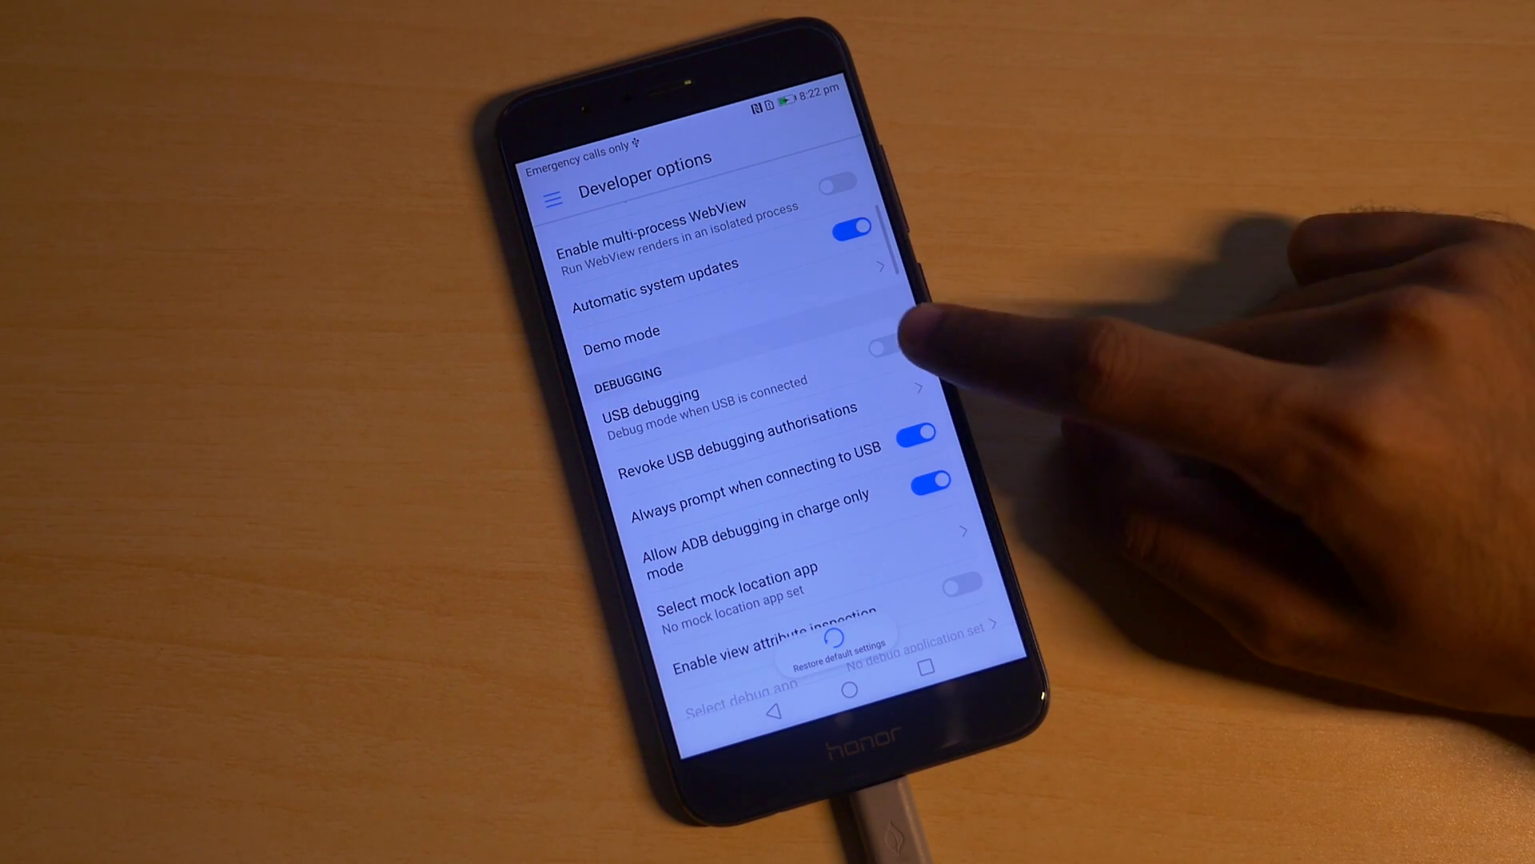
left_click(888, 344)
left_click(907, 605)
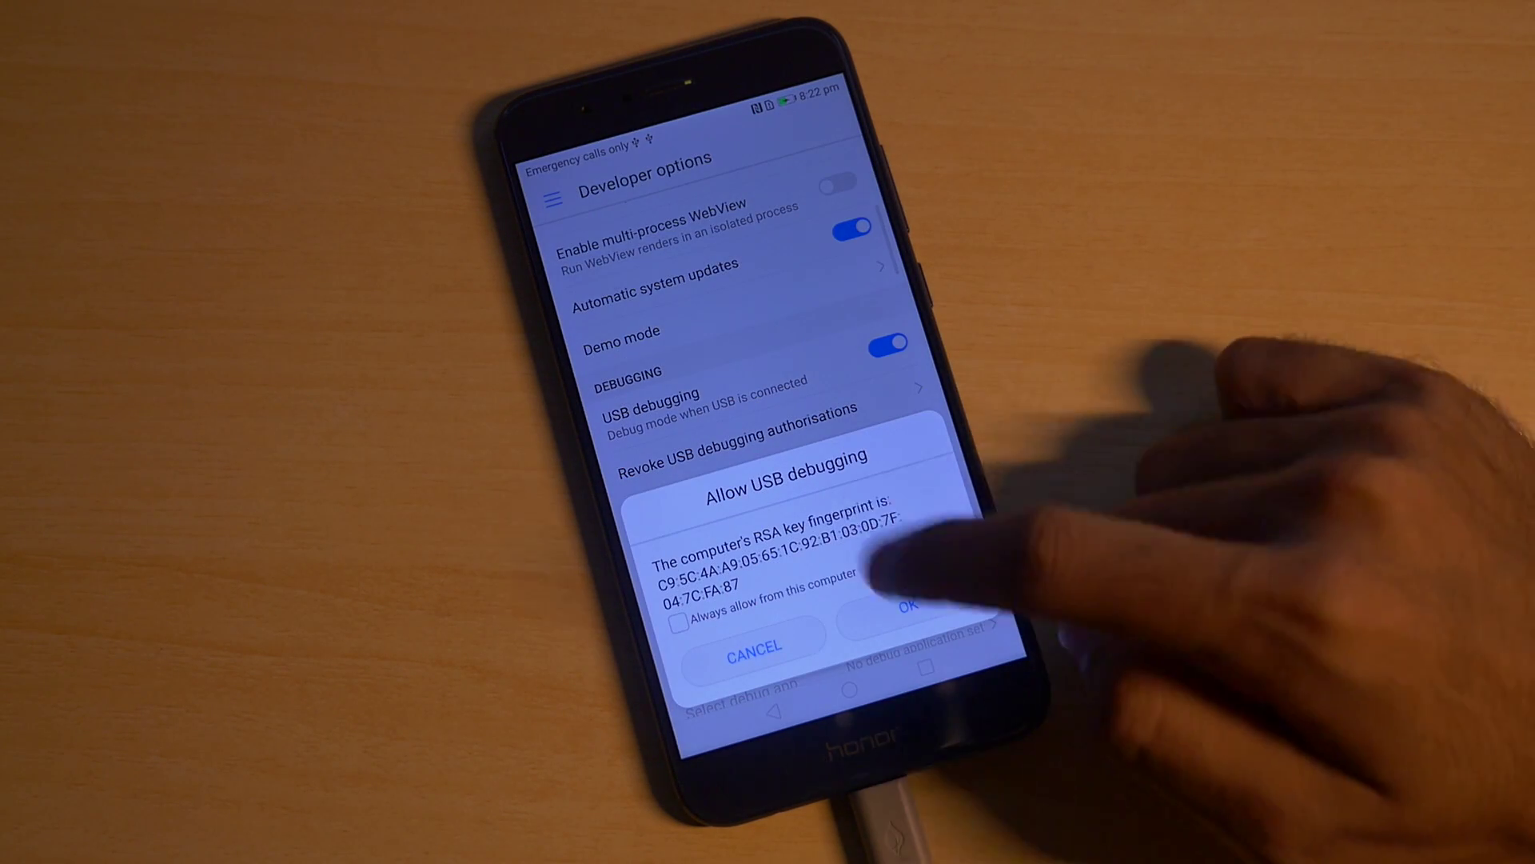
left_click(678, 622)
left_click(908, 605)
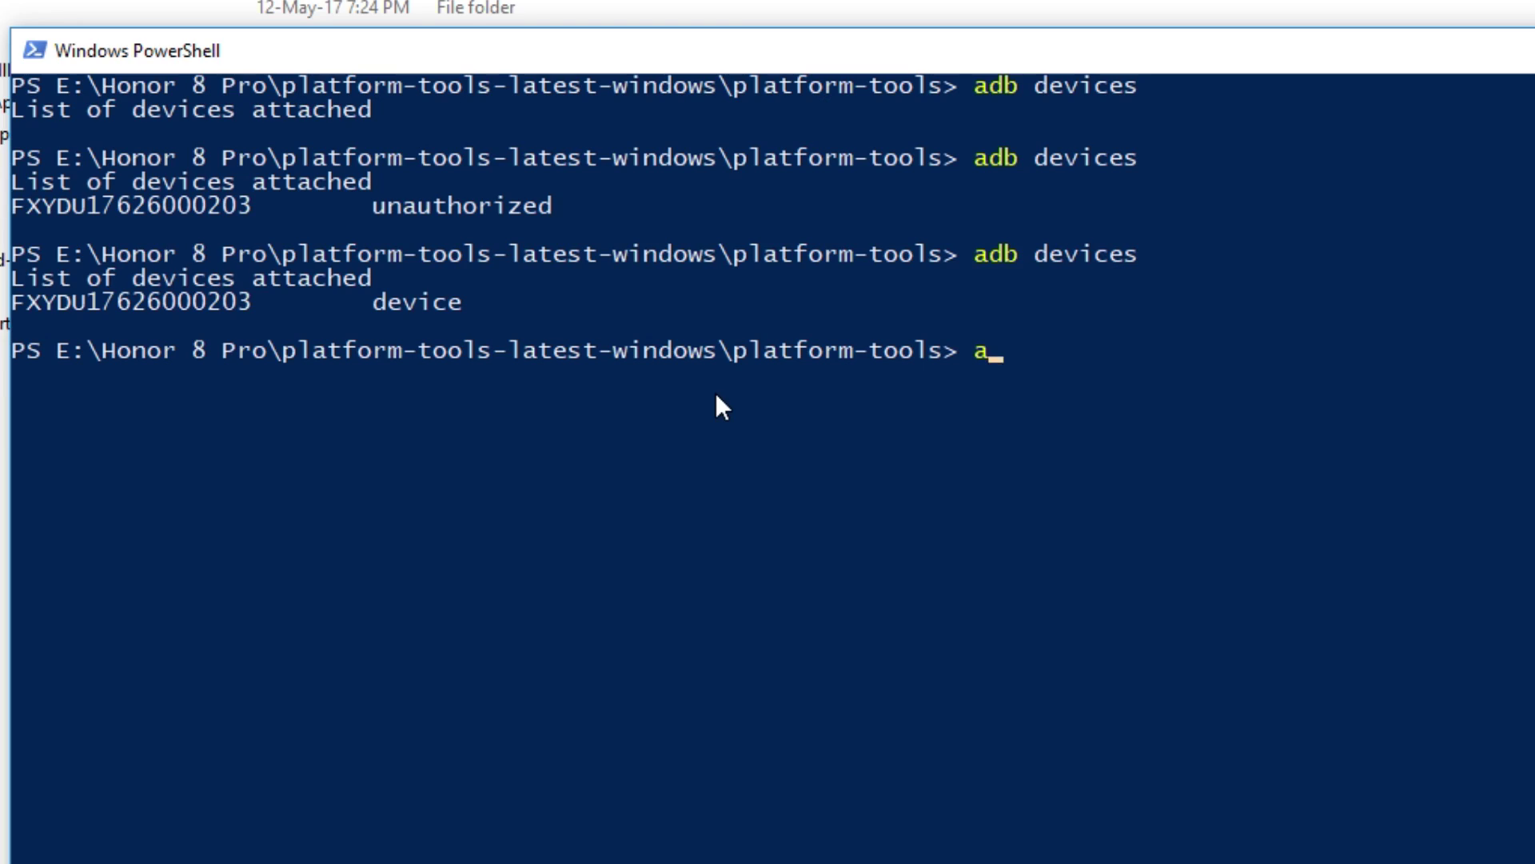
- Run 'adb reboot bootloader' to restart the phone into fastboot mode
type("db reboot bootloade")
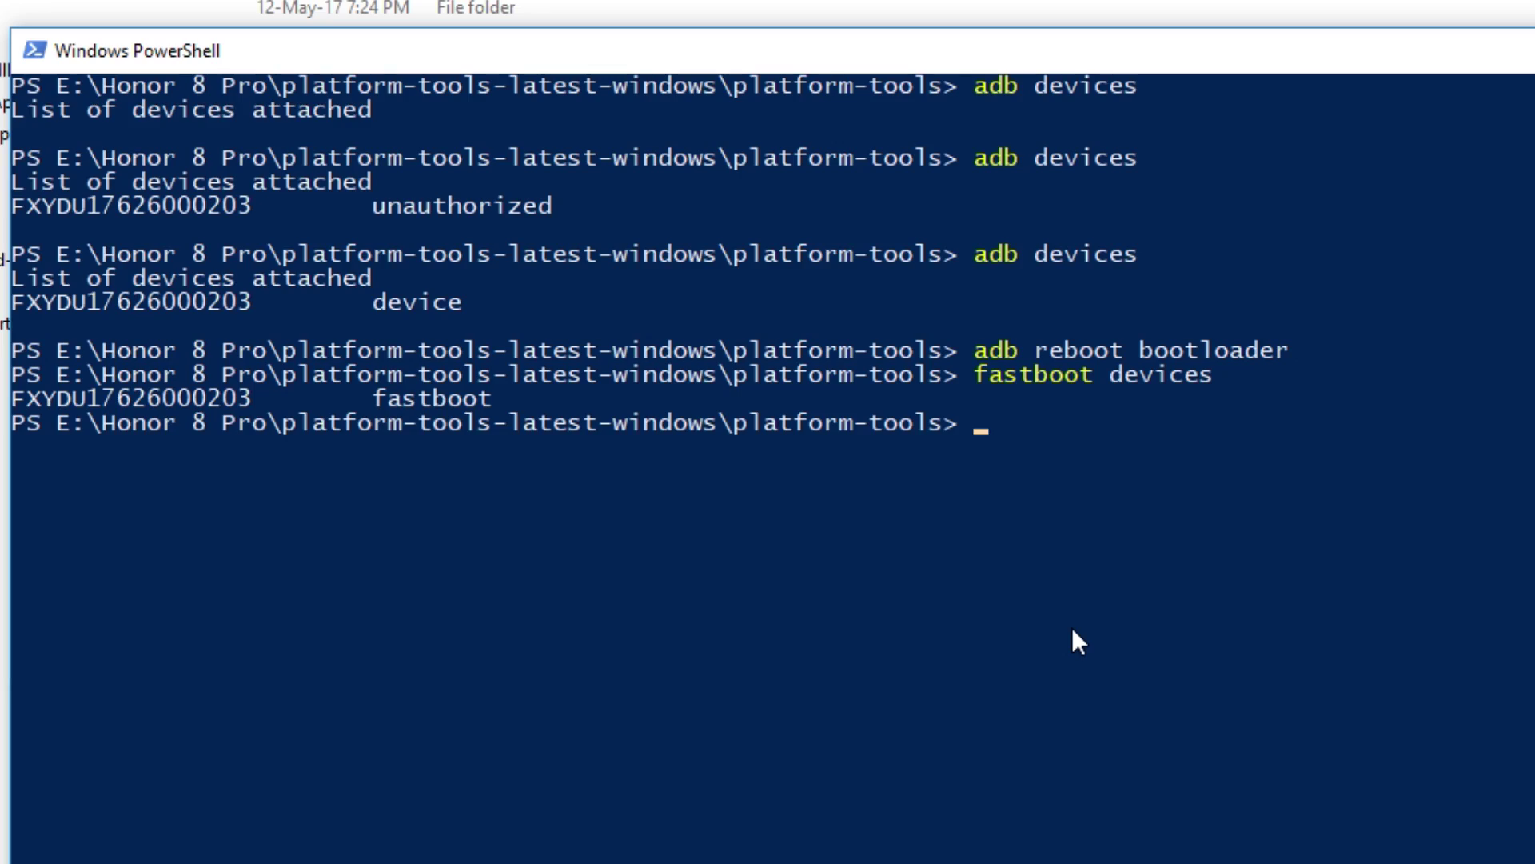
- Enter the 'fastboot oem unlock' command at the PowerShell prompt
type("fastboot oem unlock")
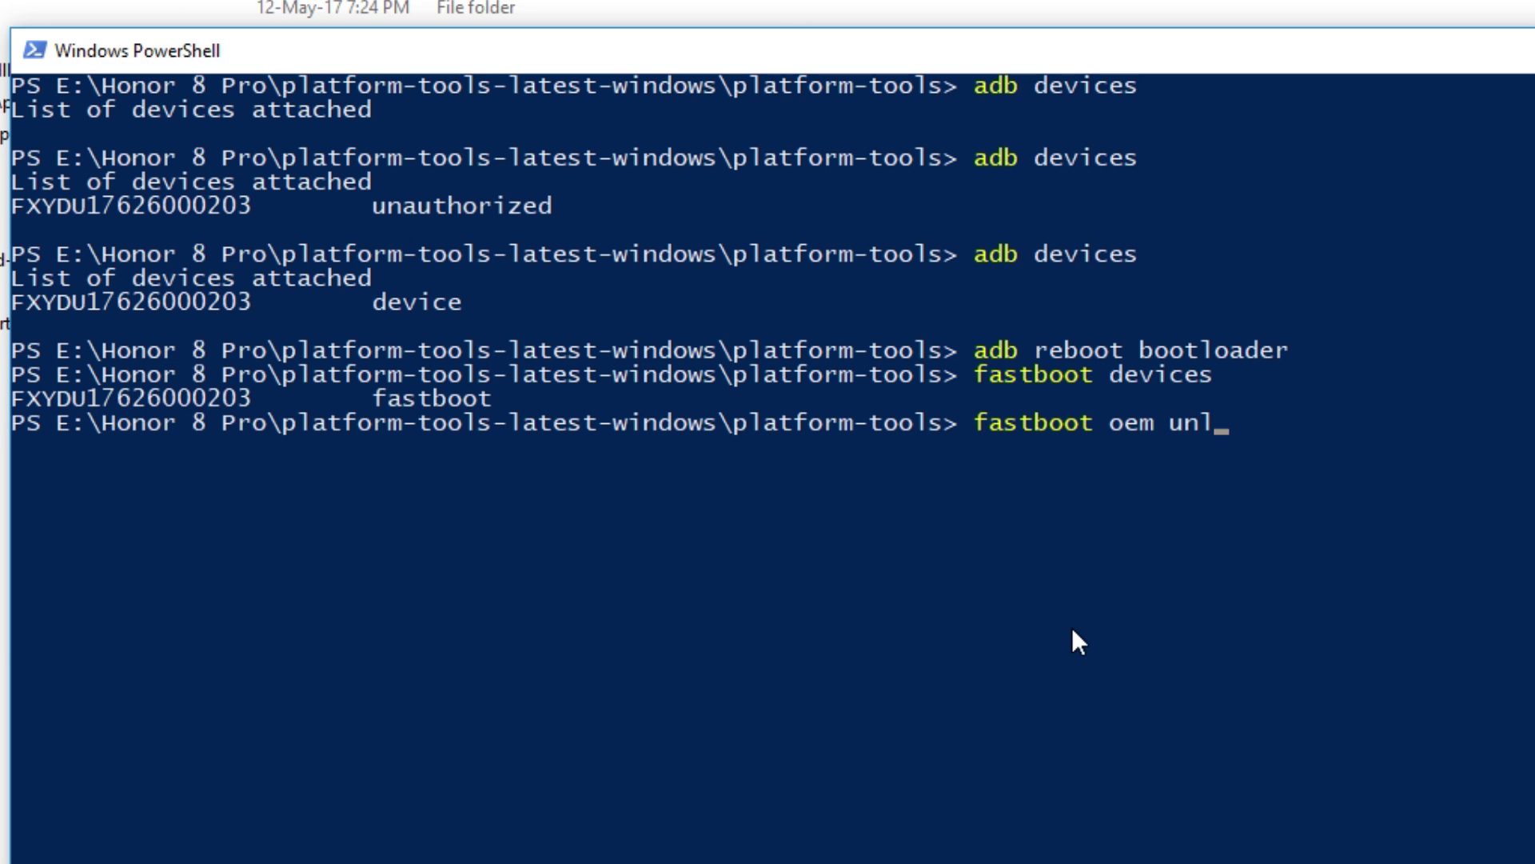
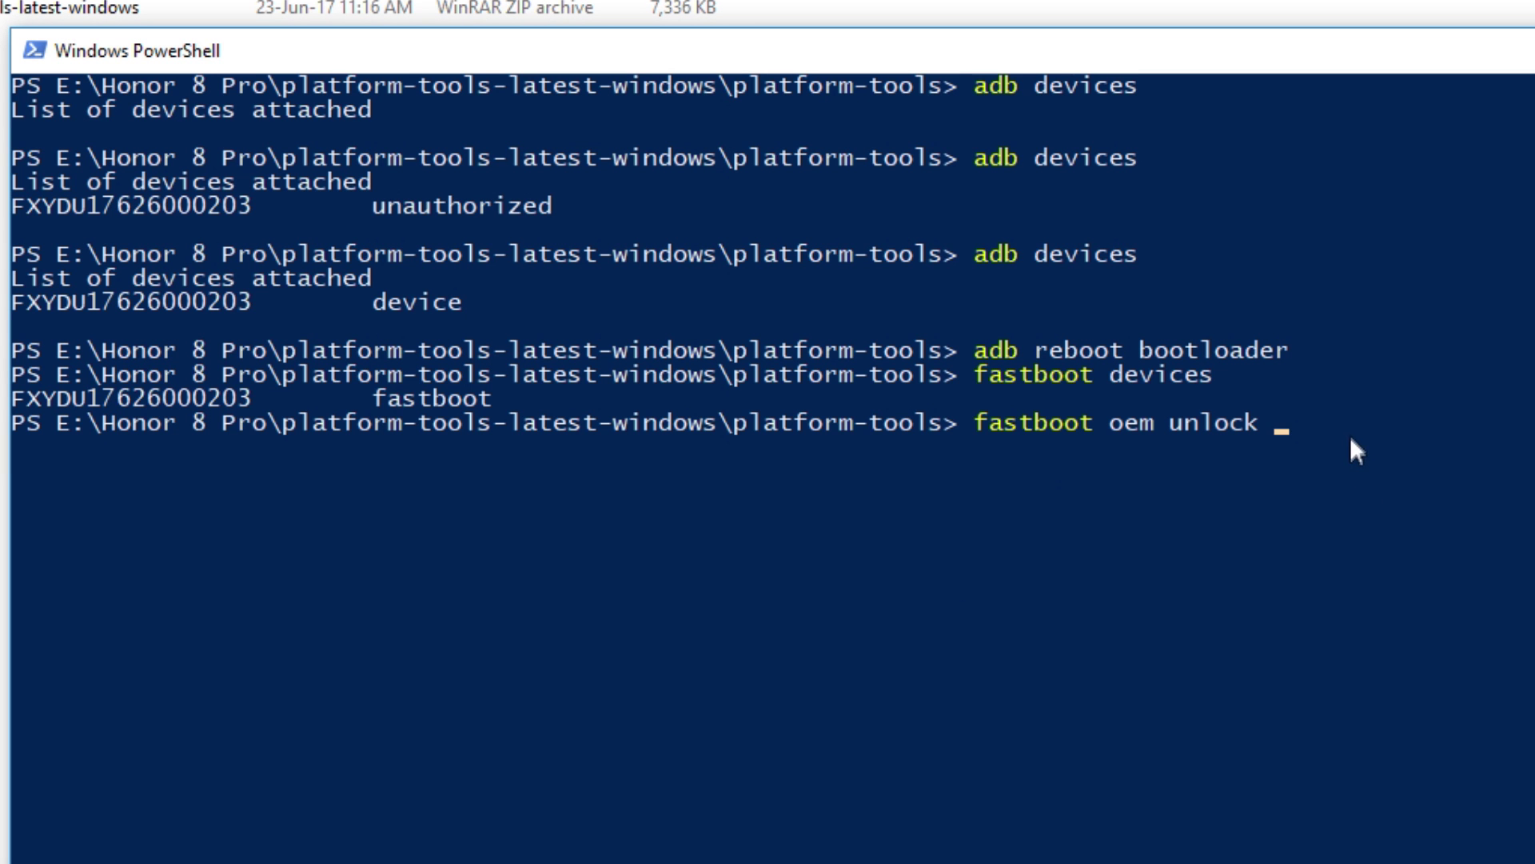
- Paste the phone's bootloader unlock code after 'fastboot oem unlock' in PowerShell
right_click(1349, 432)
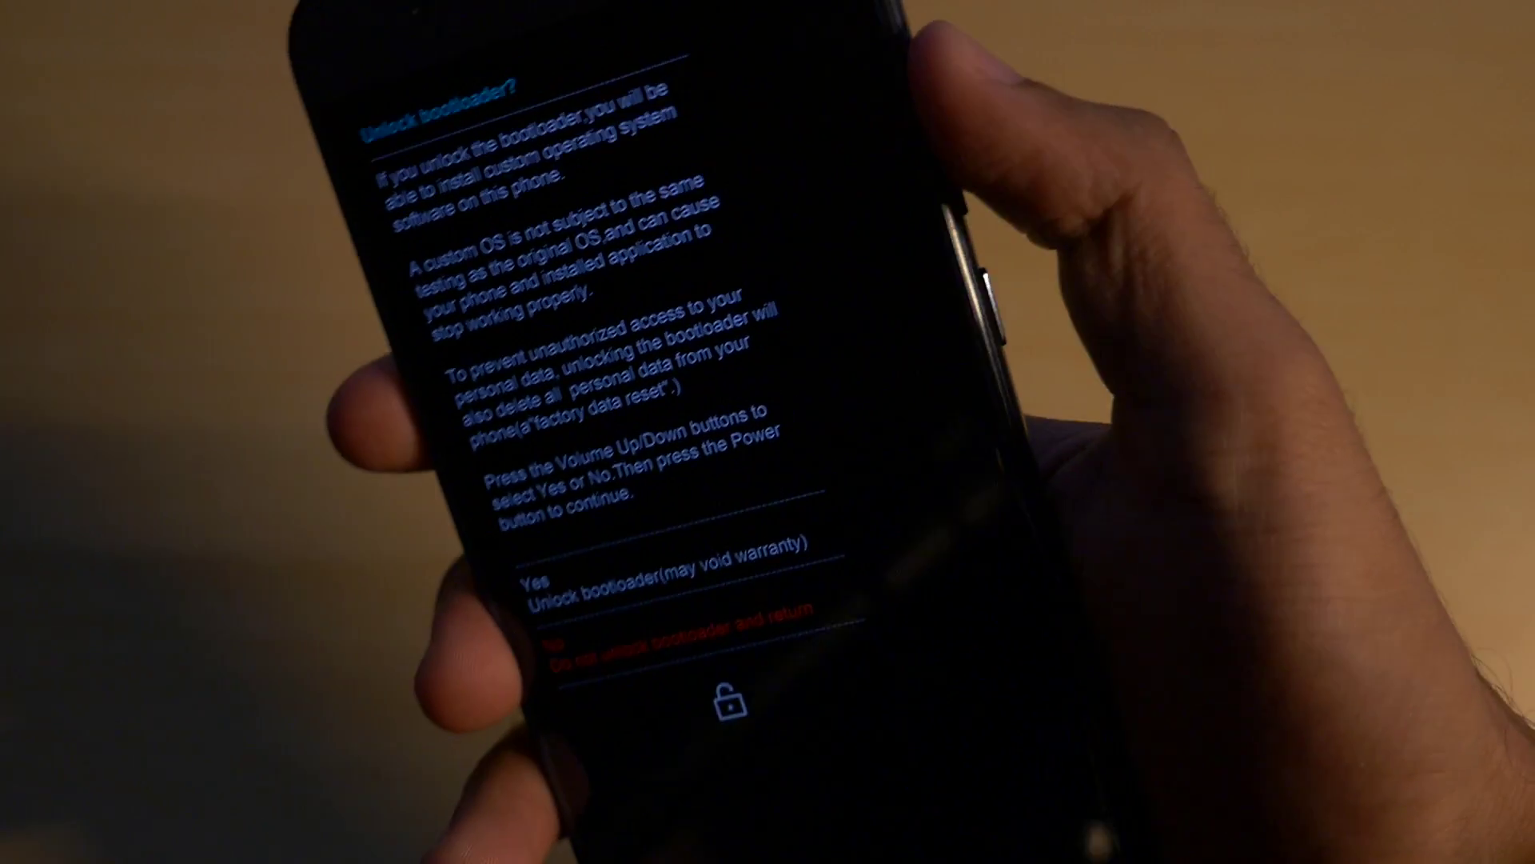
- Move the phone's unlock confirmation highlight from No to 'Yes – Unlock bootloader'
key("Up")
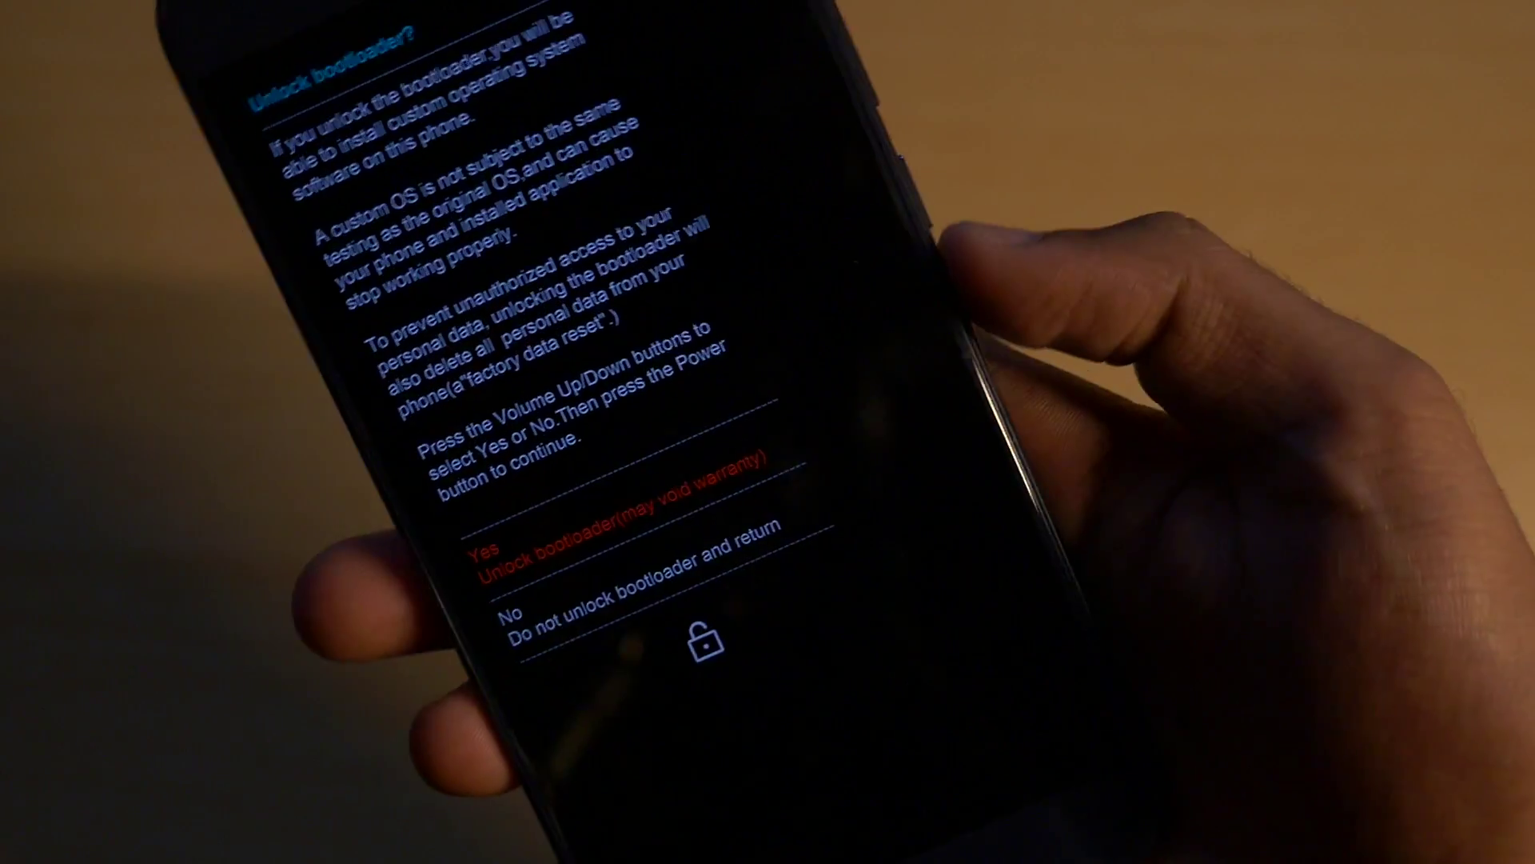